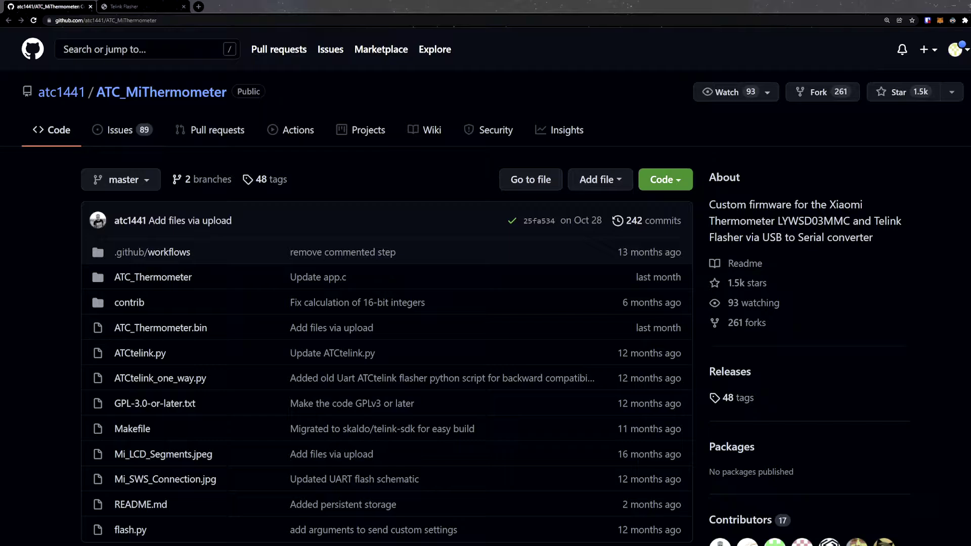
Step: Scroll through the ATC_MiThermometer README sections and back up to the OTA flashing list
{"action": "scroll", "coordinate": [152, 303], "scroll_direction": "down", "scroll_amount": 3}
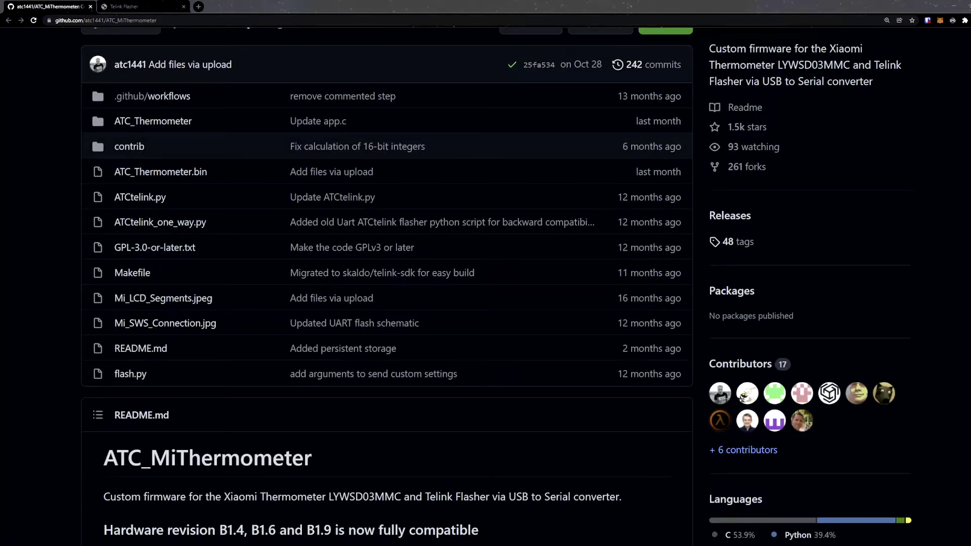
{"action": "scroll", "coordinate": [385, 303], "scroll_direction": "down", "scroll_amount": 3}
{"action": "scroll", "coordinate": [384, 303], "scroll_direction": "down", "scroll_amount": 2}
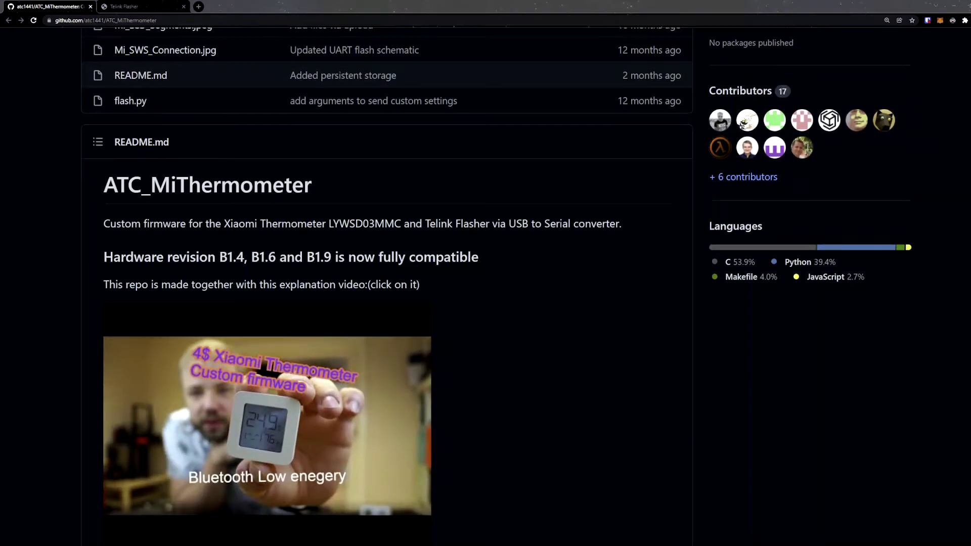
{"action": "scroll", "coordinate": [384, 304], "scroll_direction": "down", "scroll_amount": 5}
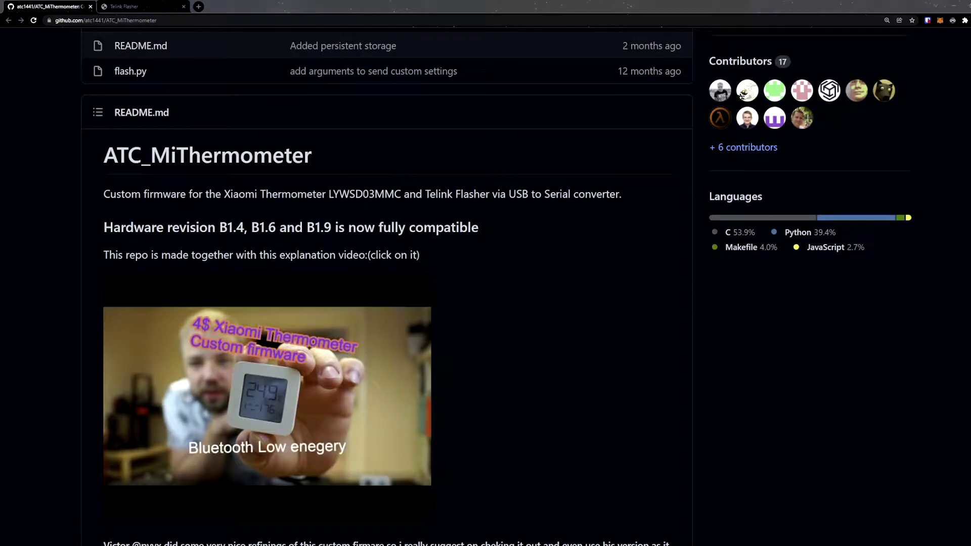
{"action": "scroll", "coordinate": [384, 303], "scroll_direction": "down", "scroll_amount": 6}
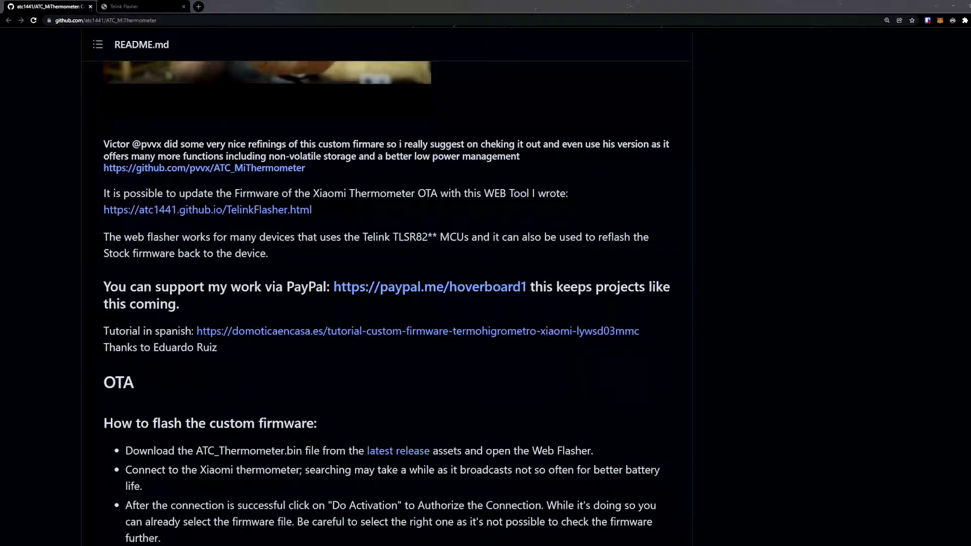
{"action": "scroll", "coordinate": [385, 304], "scroll_direction": "down", "scroll_amount": 8}
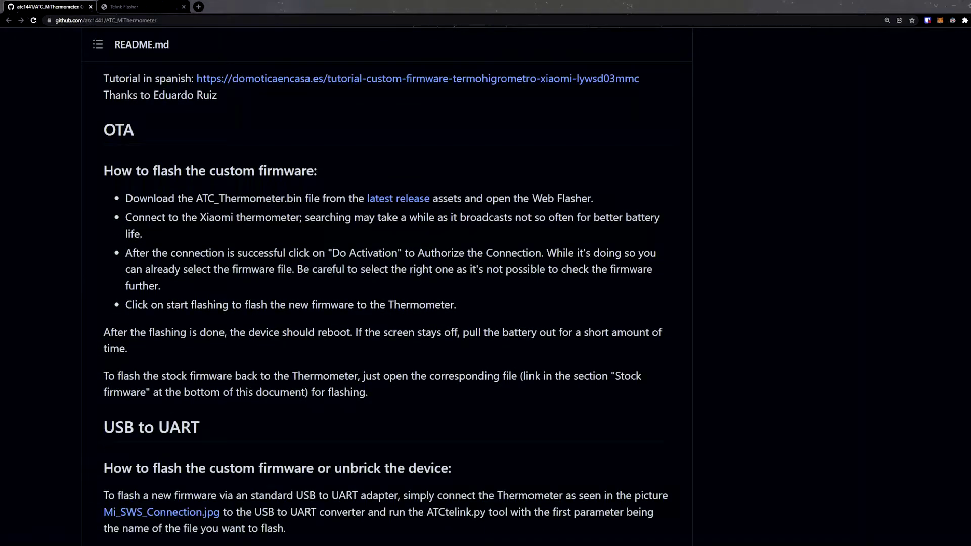
{"action": "scroll", "coordinate": [384, 303], "scroll_direction": "down", "scroll_amount": 4}
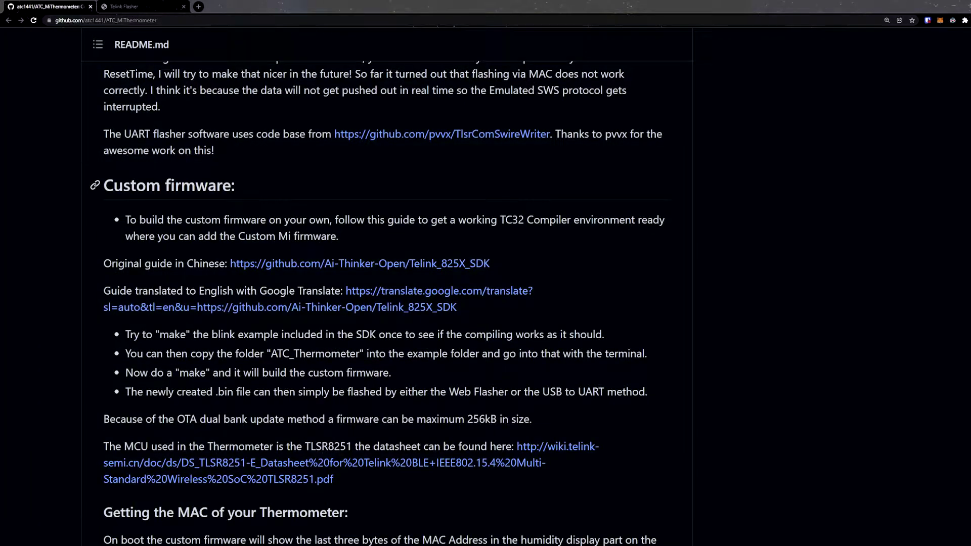
{"action": "scroll", "coordinate": [384, 304], "scroll_direction": "down", "scroll_amount": 5}
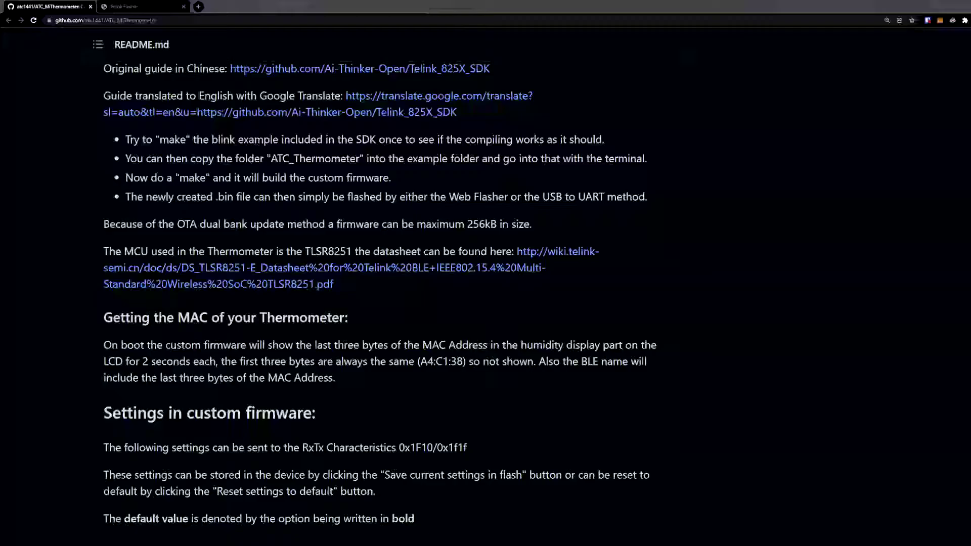
{"action": "scroll", "coordinate": [384, 303], "scroll_direction": "down", "scroll_amount": 20}
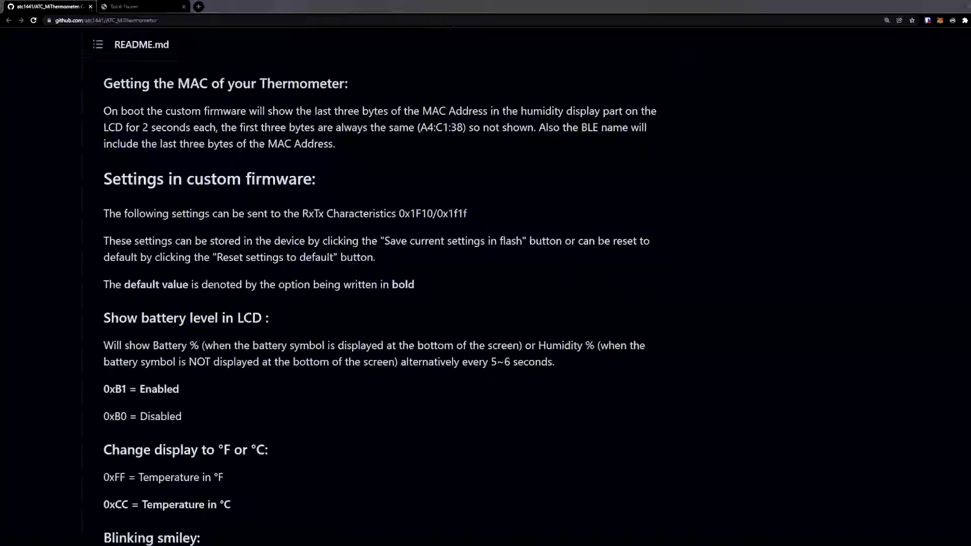
{"action": "scroll", "coordinate": [384, 303], "scroll_direction": "up", "scroll_amount": 20}
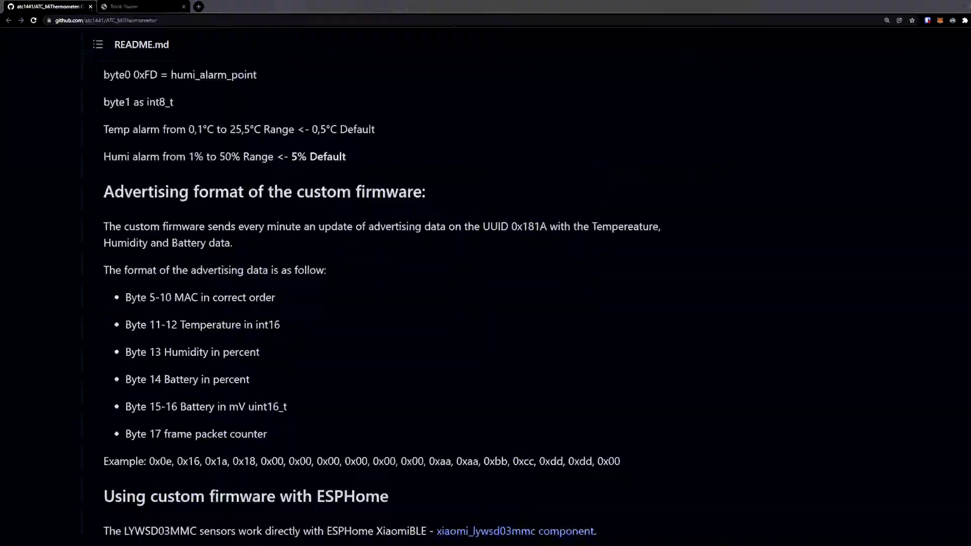
{"action": "scroll", "coordinate": [384, 303], "scroll_direction": "up", "scroll_amount": 6}
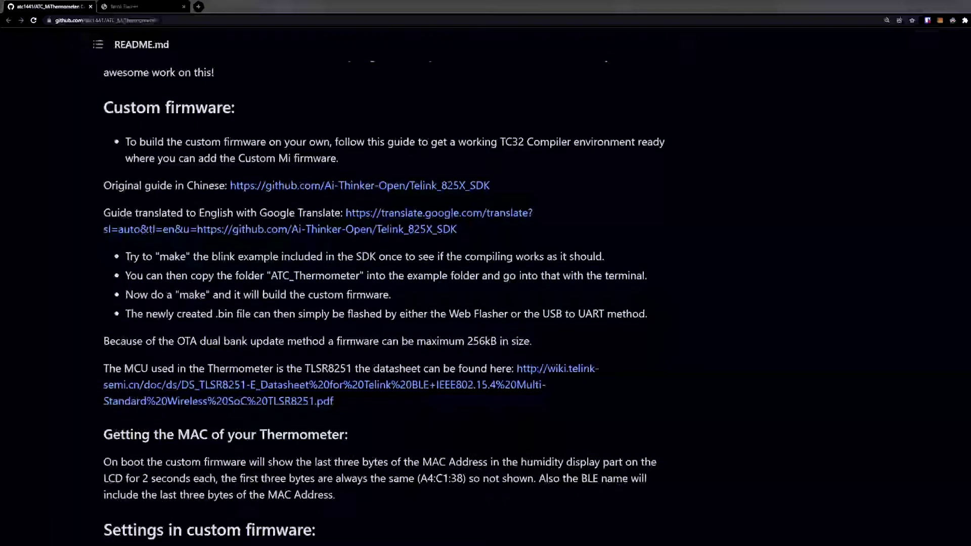
{"action": "scroll", "coordinate": [384, 304], "scroll_direction": "up", "scroll_amount": 3}
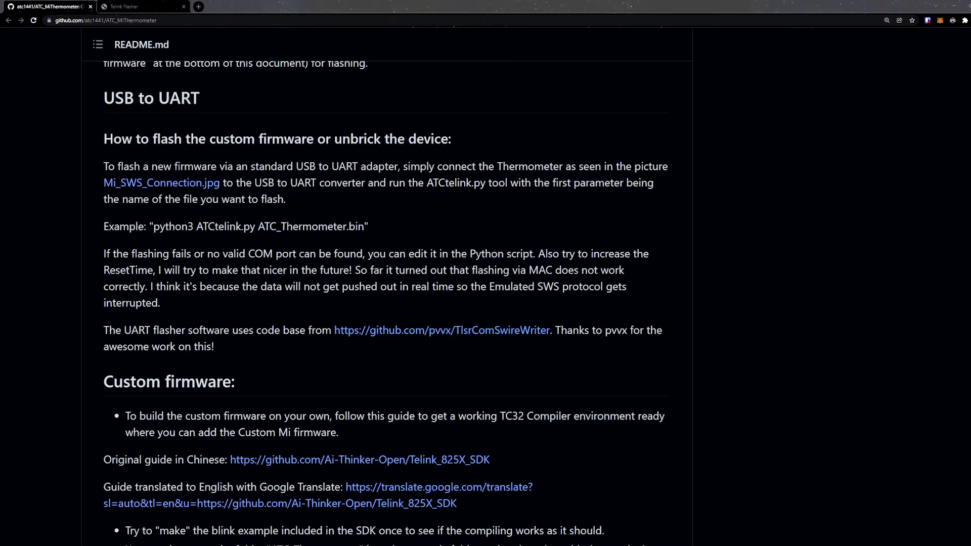
{"action": "scroll", "coordinate": [384, 303], "scroll_direction": "down", "scroll_amount": 2}
{"action": "scroll", "coordinate": [384, 304], "scroll_direction": "down", "scroll_amount": 2}
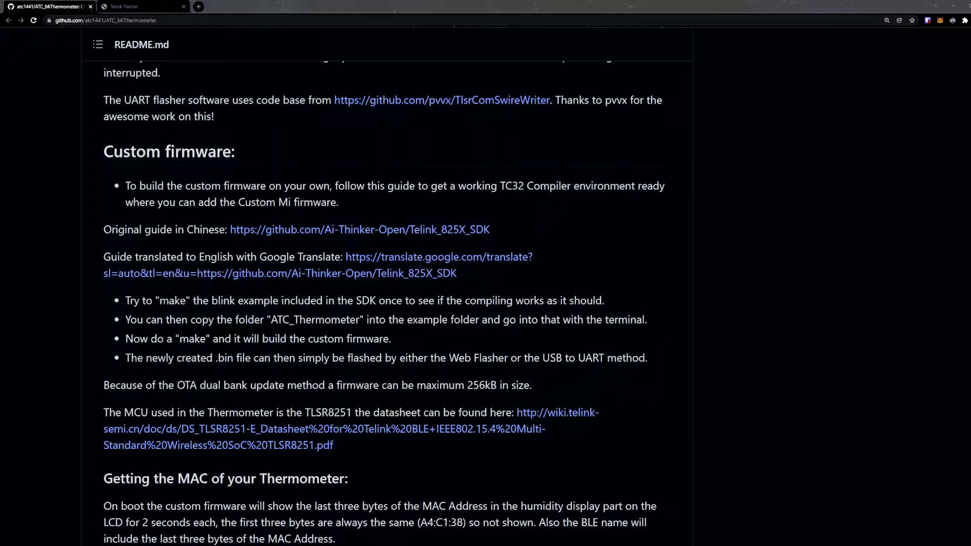
{"action": "scroll", "coordinate": [384, 304], "scroll_direction": "down", "scroll_amount": 1}
{"action": "scroll", "coordinate": [384, 213], "scroll_direction": "down", "scroll_amount": 1}
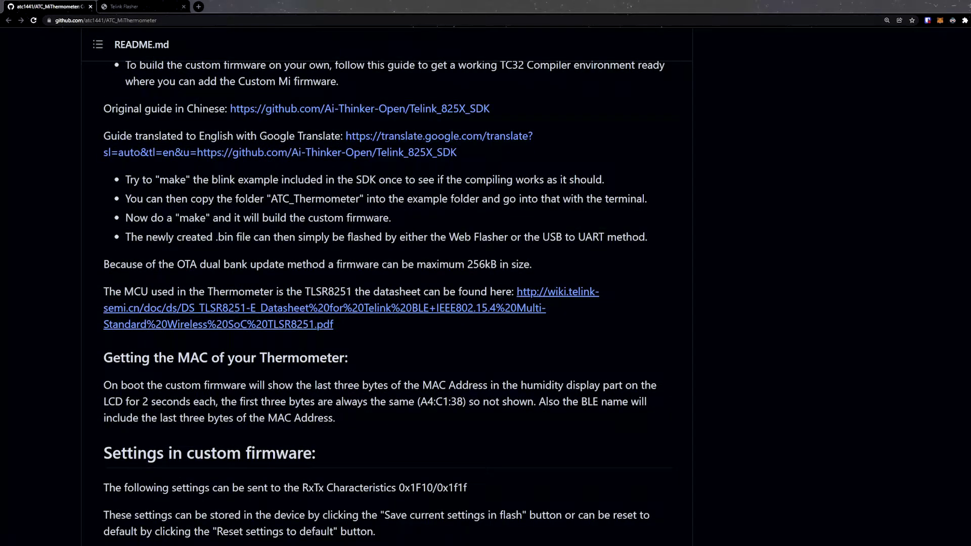
{"action": "scroll", "coordinate": [384, 303], "scroll_direction": "up", "scroll_amount": 8}
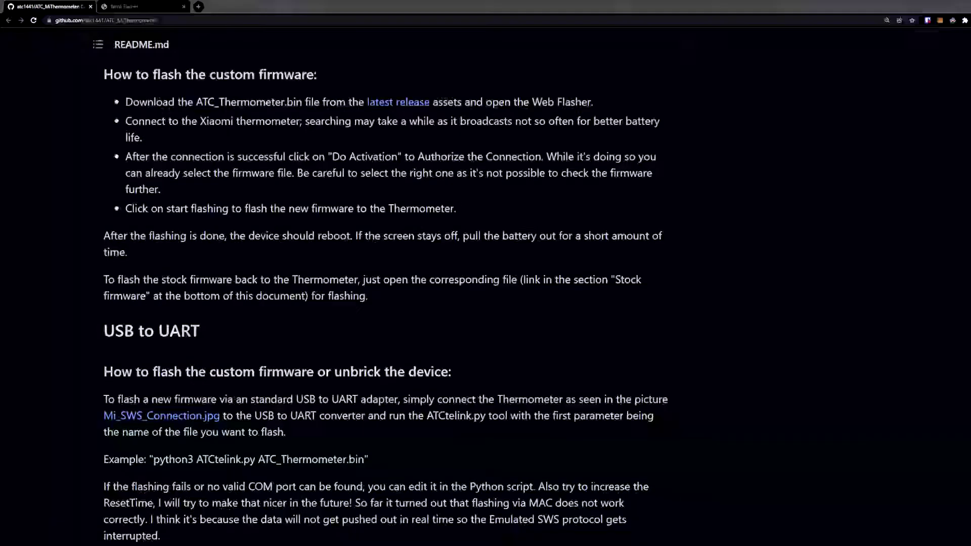
{"action": "scroll", "coordinate": [384, 303], "scroll_direction": "up", "scroll_amount": 1}
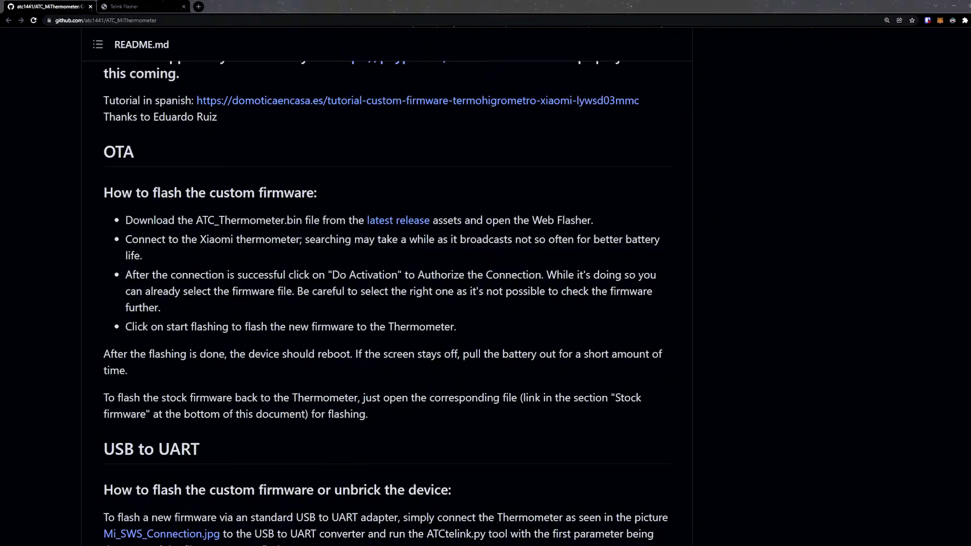
Step: Highlight the firmware download step, then scroll up toward the web flasher notes
{"action": "left_click_drag", "start_coordinate": [126, 220], "coordinate": [364, 220]}
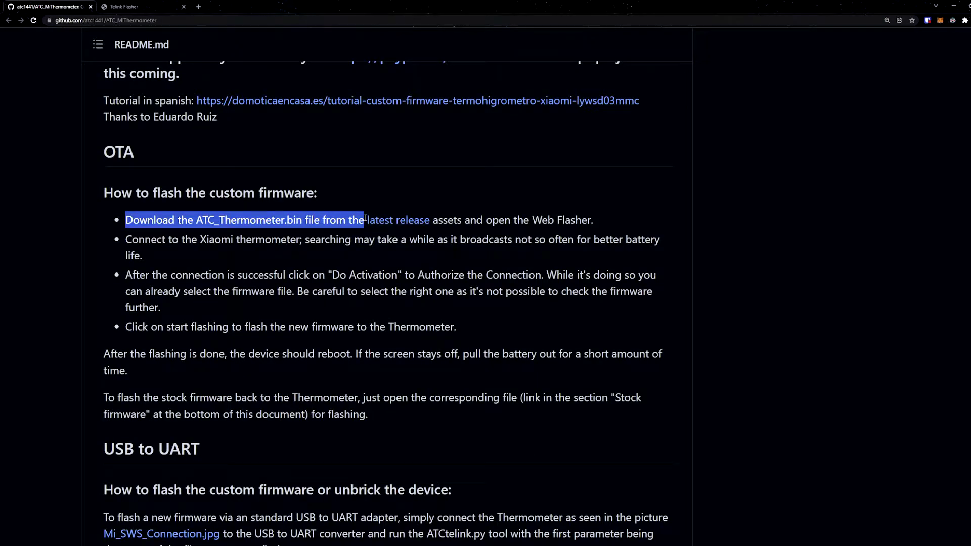
{"action": "left_click", "coordinate": [488, 221]}
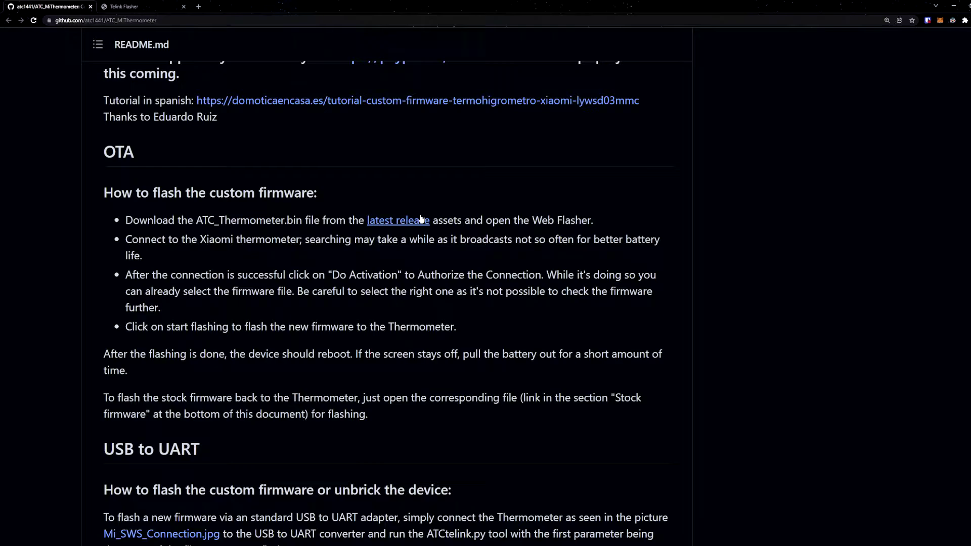
{"action": "scroll", "coordinate": [410, 192], "scroll_direction": "up", "scroll_amount": 2}
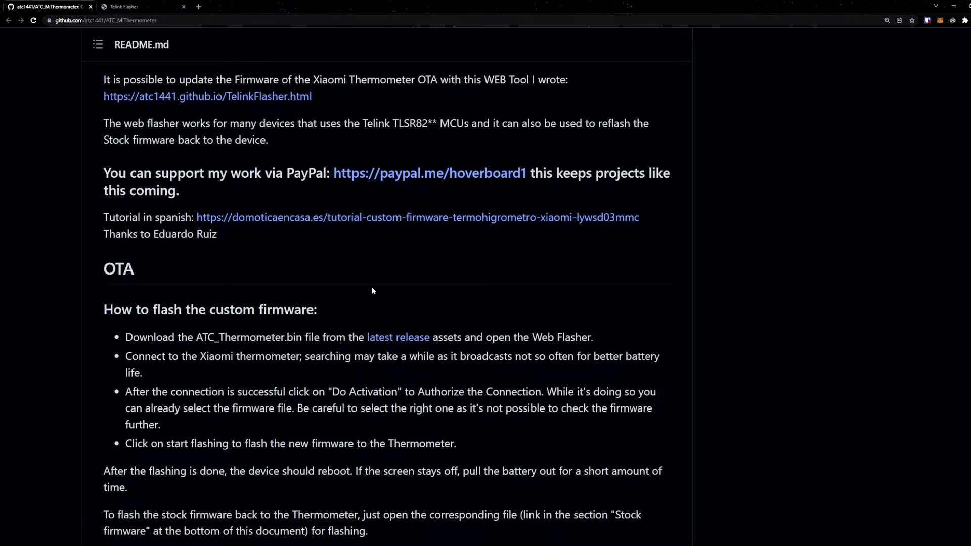
{"action": "scroll", "coordinate": [373, 291], "scroll_direction": "up", "scroll_amount": 1}
{"action": "scroll", "coordinate": [268, 280], "scroll_direction": "up", "scroll_amount": 3}
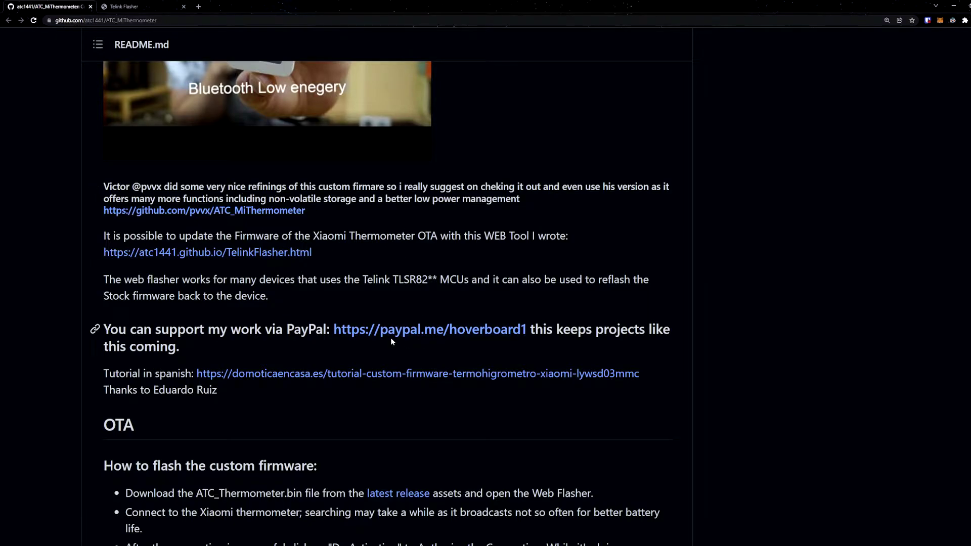
Step: Review the README's web-flasher notes, then go to the open Telink Flasher page
{"action": "scroll", "coordinate": [271, 307], "scroll_direction": "down", "scroll_amount": 3}
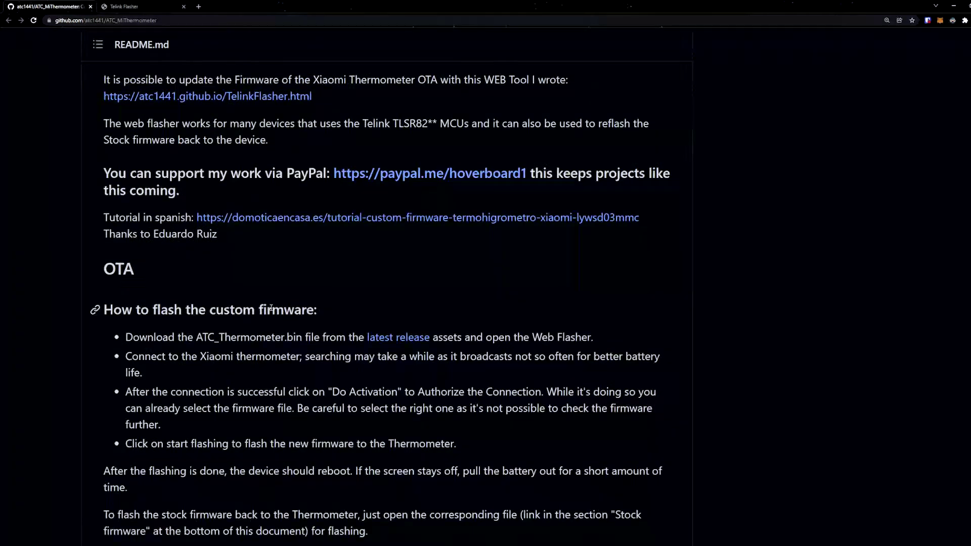
{"action": "scroll", "coordinate": [271, 307], "scroll_direction": "down", "scroll_amount": 3}
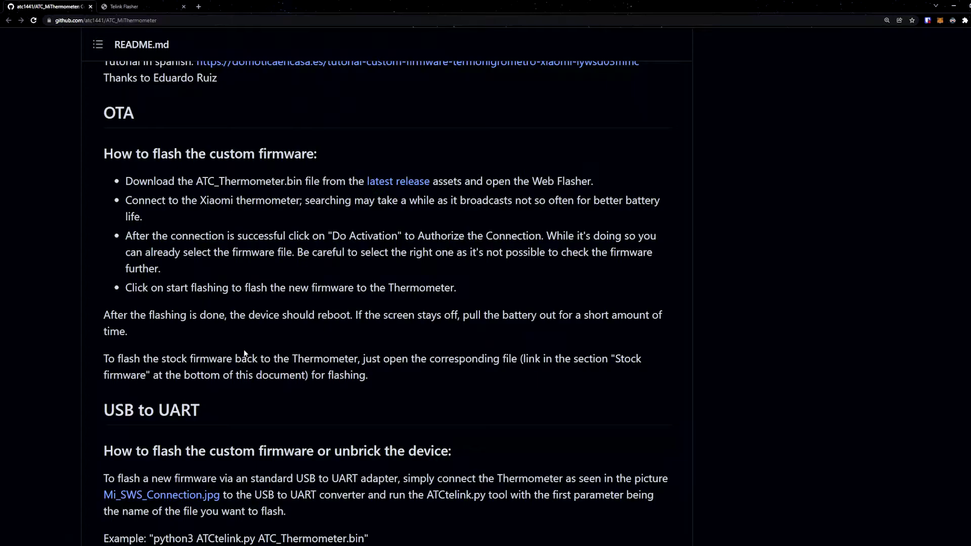
{"action": "scroll", "coordinate": [275, 360], "scroll_direction": "down", "scroll_amount": 2}
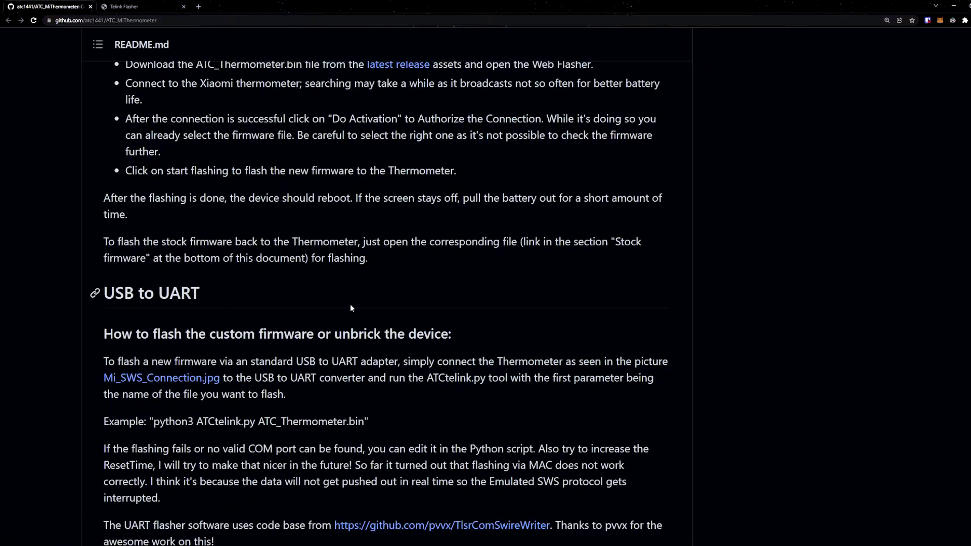
{"action": "scroll", "coordinate": [350, 305], "scroll_direction": "down", "scroll_amount": 3}
{"action": "scroll", "coordinate": [298, 309], "scroll_direction": "down", "scroll_amount": 2}
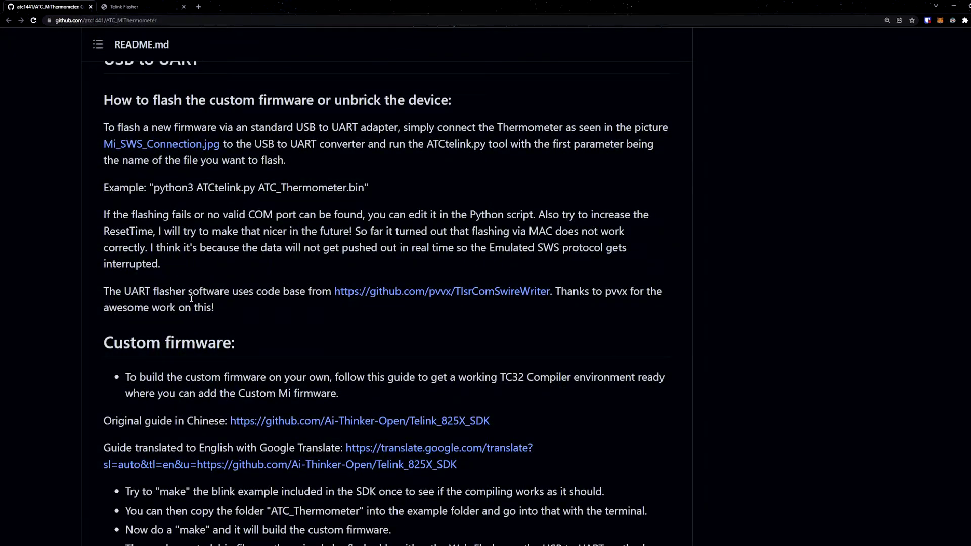
{"action": "scroll", "coordinate": [291, 318], "scroll_direction": "down", "scroll_amount": 3}
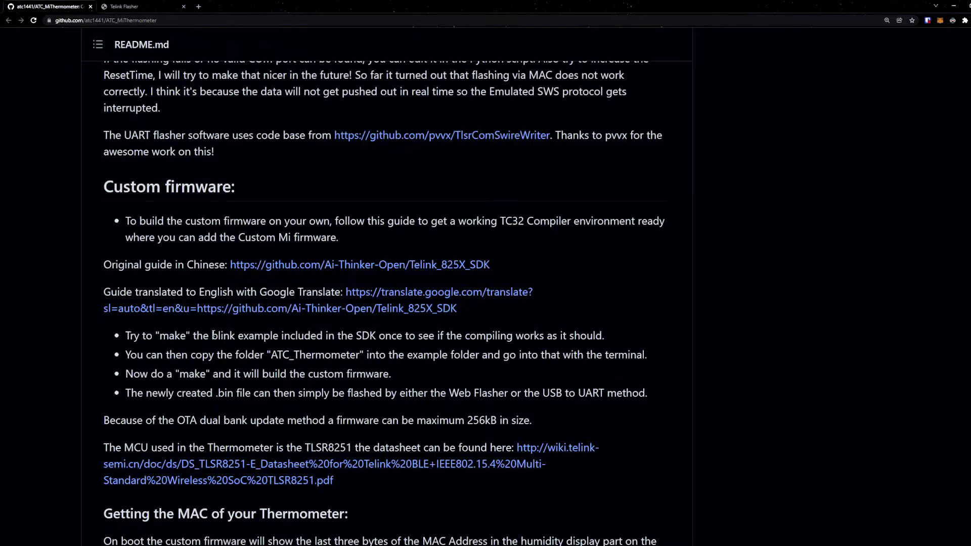
{"action": "scroll", "coordinate": [205, 332], "scroll_direction": "down", "scroll_amount": 15}
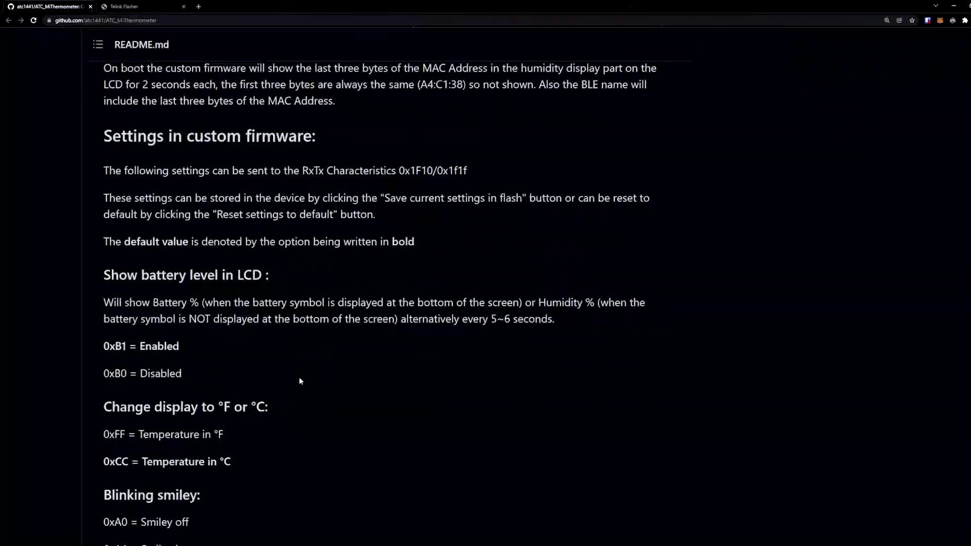
{"action": "scroll", "coordinate": [299, 372], "scroll_direction": "up", "scroll_amount": 20}
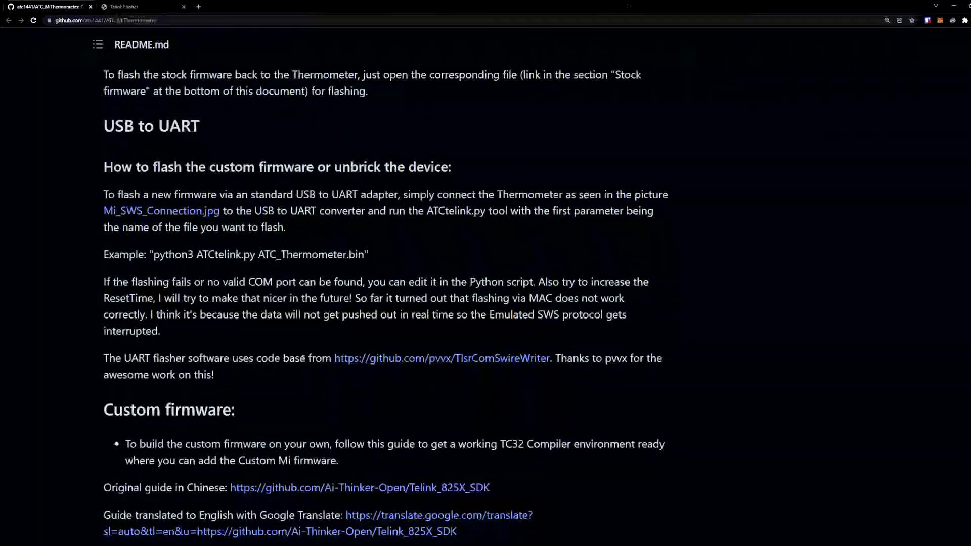
{"action": "scroll", "coordinate": [303, 350], "scroll_direction": "up", "scroll_amount": 6}
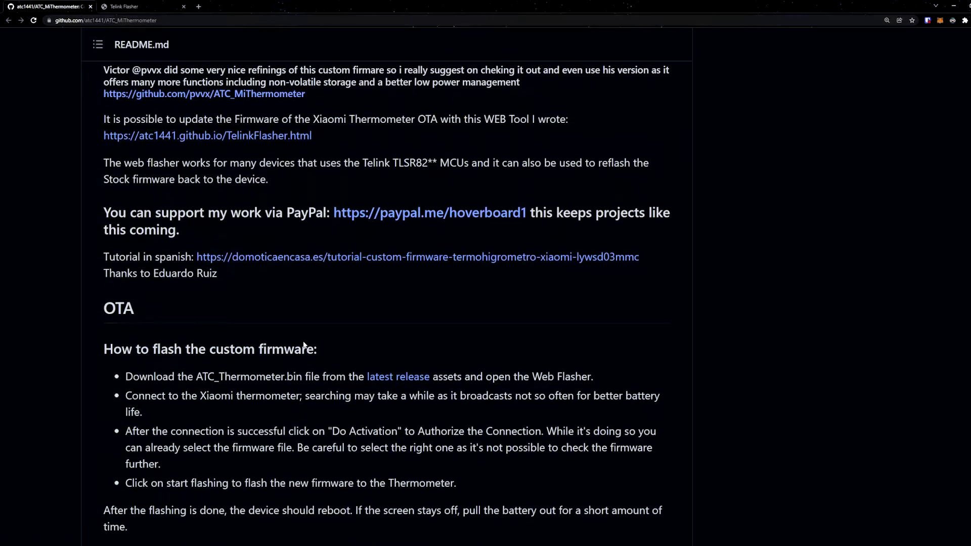
{"action": "scroll", "coordinate": [304, 345], "scroll_direction": "up", "scroll_amount": 3}
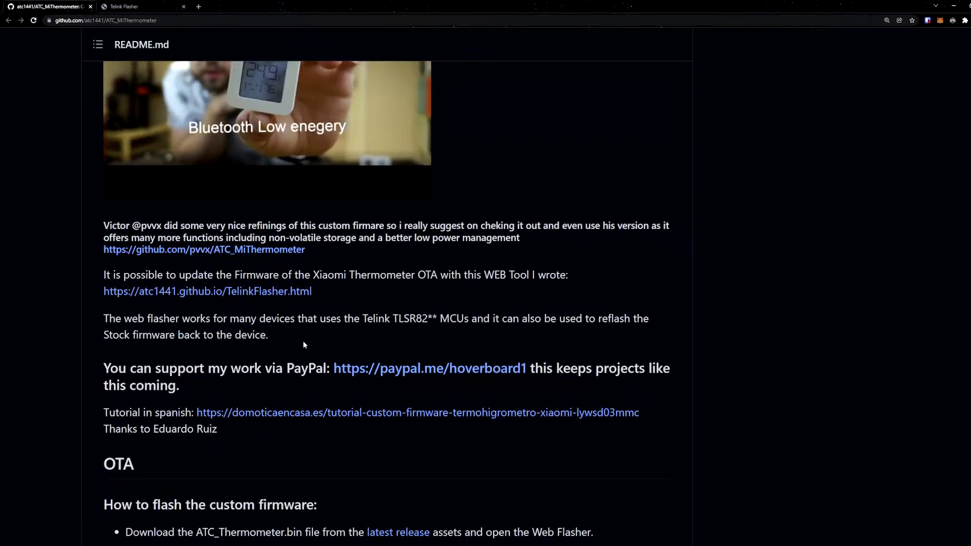
{"action": "scroll", "coordinate": [303, 345], "scroll_direction": "up", "scroll_amount": 2}
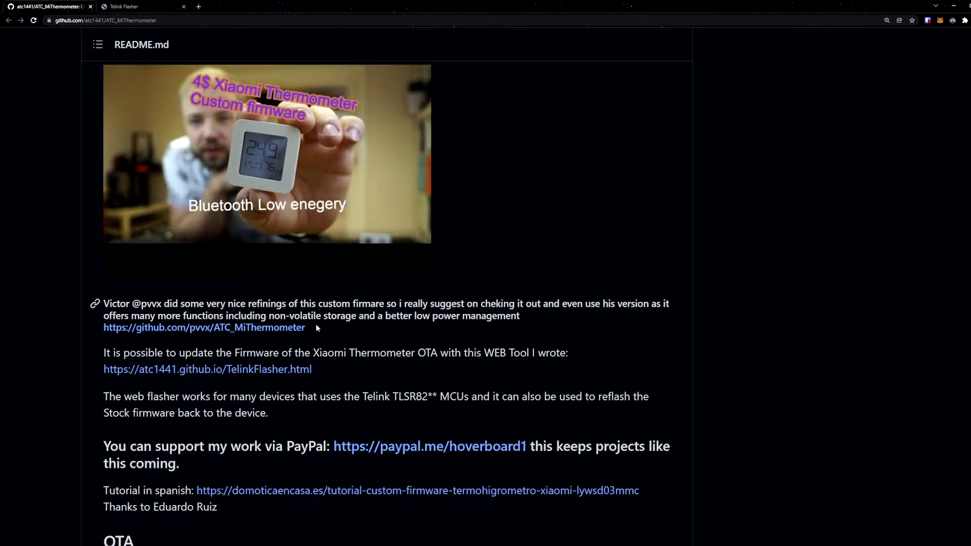
{"action": "scroll", "coordinate": [95, 304], "scroll_direction": "down", "scroll_amount": 2}
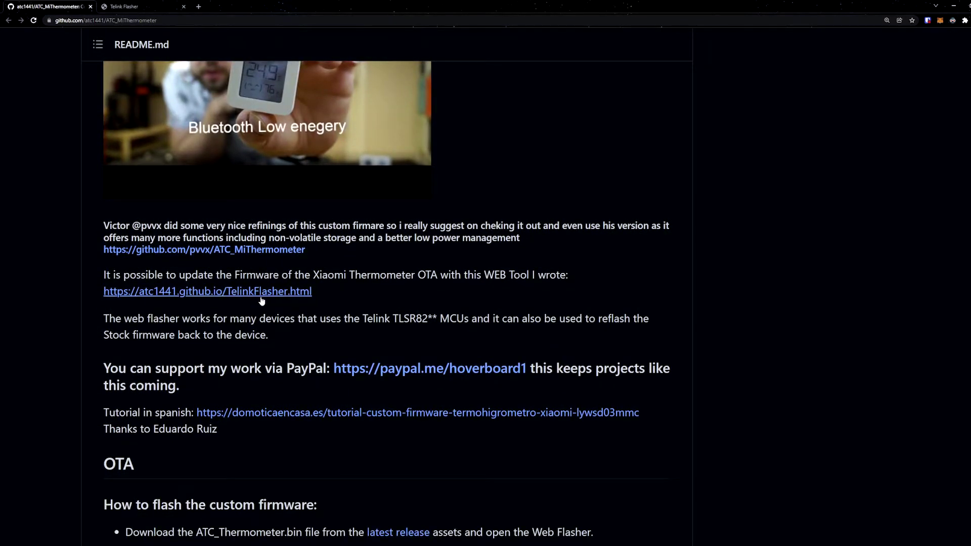
{"action": "left_click", "coordinate": [131, 6]}
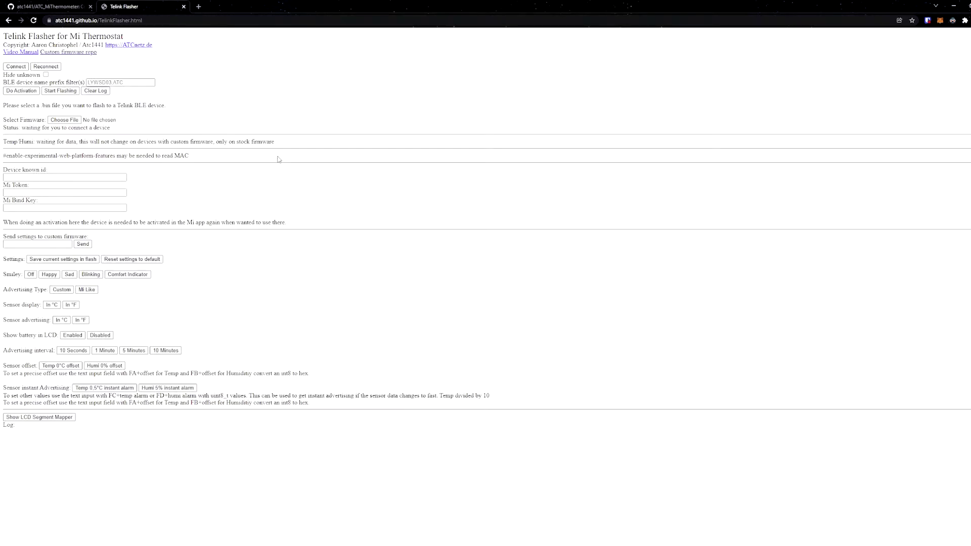
Step: Zoom in the Telink Flasher page and bring up the Vysor-mirrored phone showing the flasher
{"action": "key", "text": "ctrl+plus"}
{"action": "key", "text": "ctrl+plus"}
{"action": "key", "text": "ctrl+plus"}
{"action": "key", "text": "ctrl+plus"}
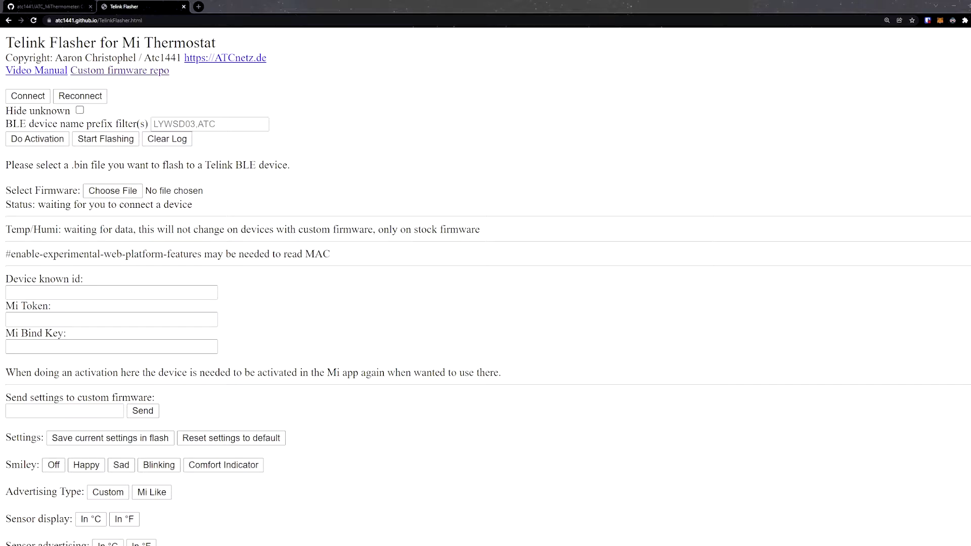
{"action": "key", "text": "alt+Tab"}
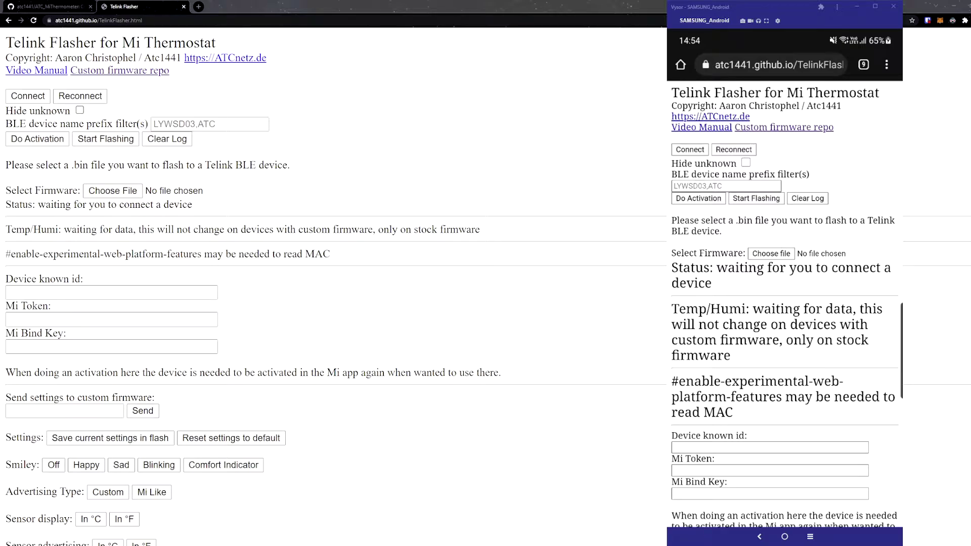
Step: Connect the phone's flasher to thermometer ATC_35176A and confirm the Bluetooth pairing
{"action": "left_click", "coordinate": [727, 150]}
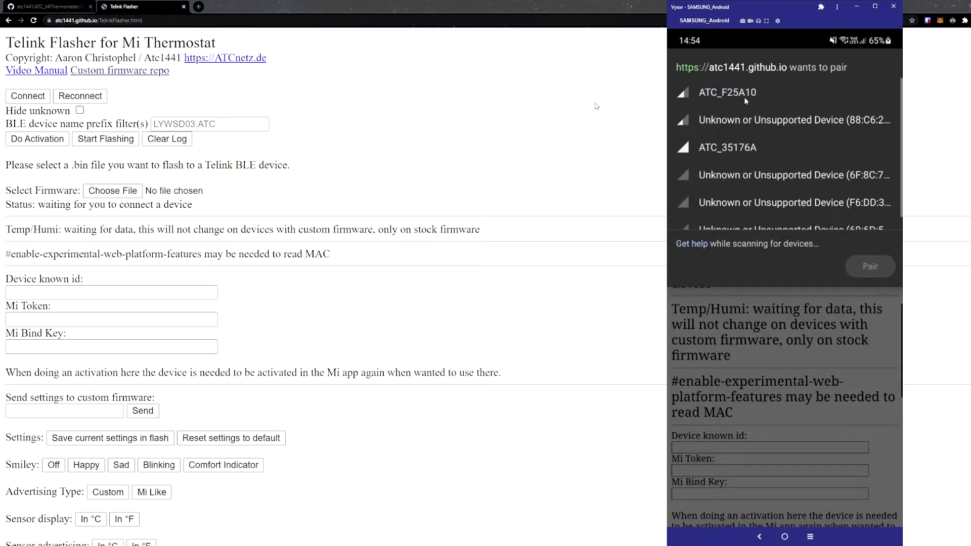
{"action": "left_click", "coordinate": [742, 148]}
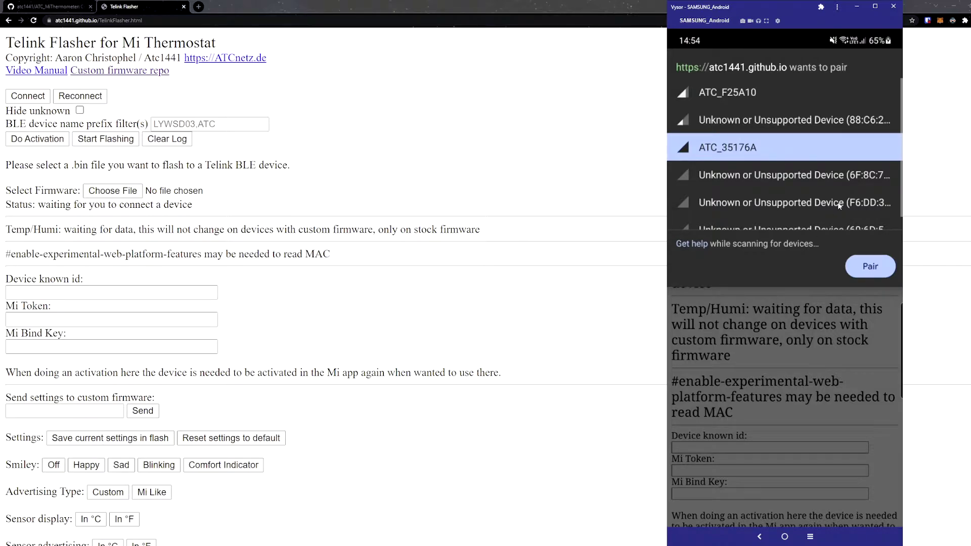
{"action": "left_click", "coordinate": [874, 273]}
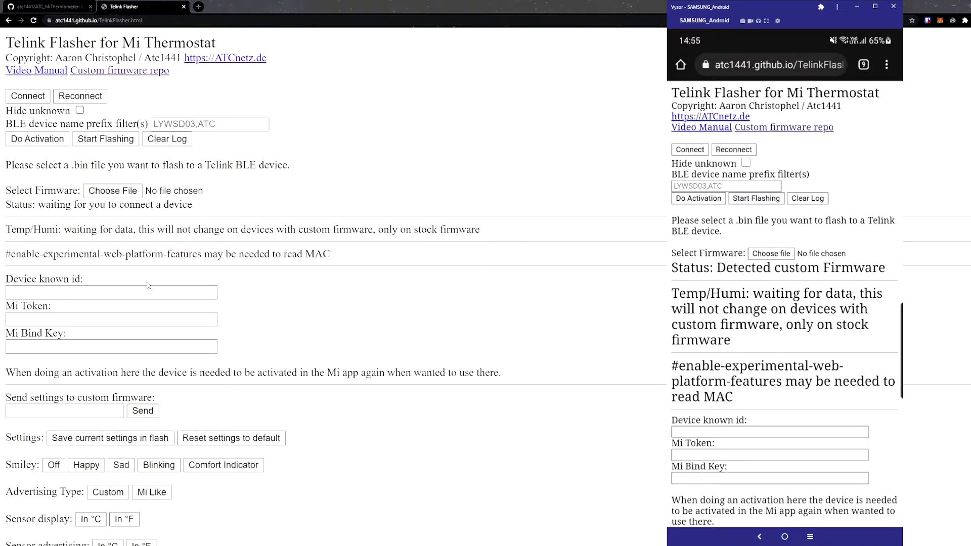
Step: On the README, highlight the refined-firmware credit paragraph and the developer's handle
{"action": "left_click", "coordinate": [49, 9]}
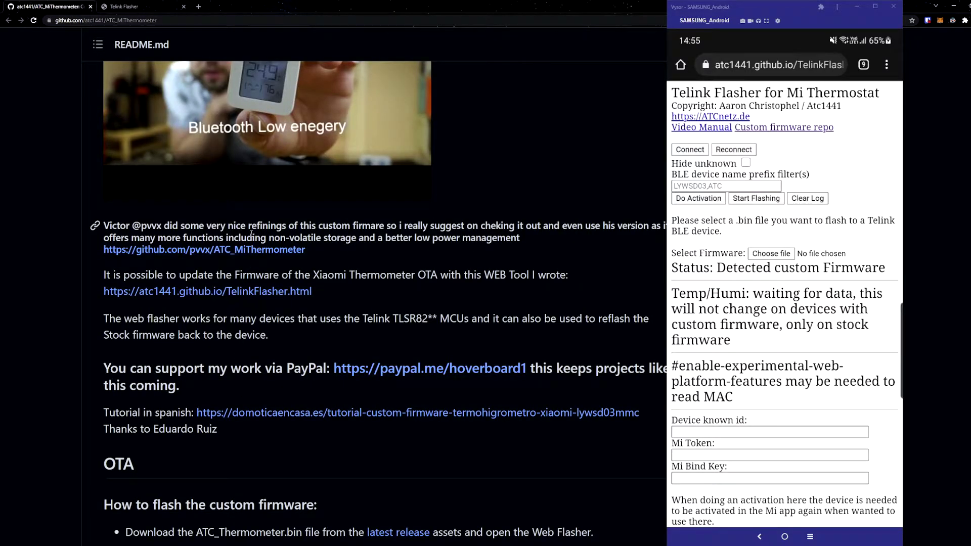
{"action": "scroll", "coordinate": [251, 234], "scroll_direction": "up", "scroll_amount": 2}
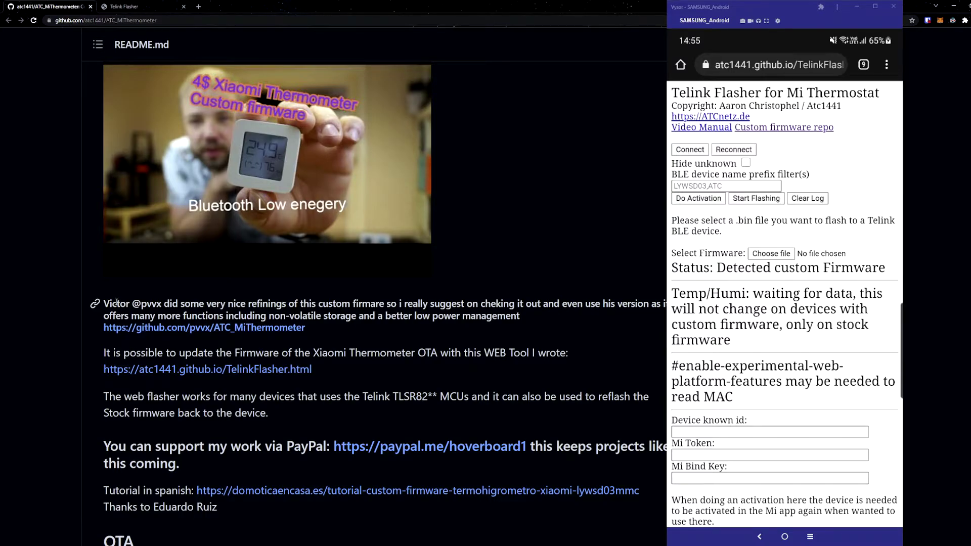
{"action": "left_click_drag", "start_coordinate": [126, 303], "coordinate": [309, 329]}
{"action": "left_click", "coordinate": [342, 336]}
{"action": "left_click_drag", "start_coordinate": [142, 304], "coordinate": [171, 304]}
{"action": "scroll", "coordinate": [369, 317], "scroll_direction": "down", "scroll_amount": 2}
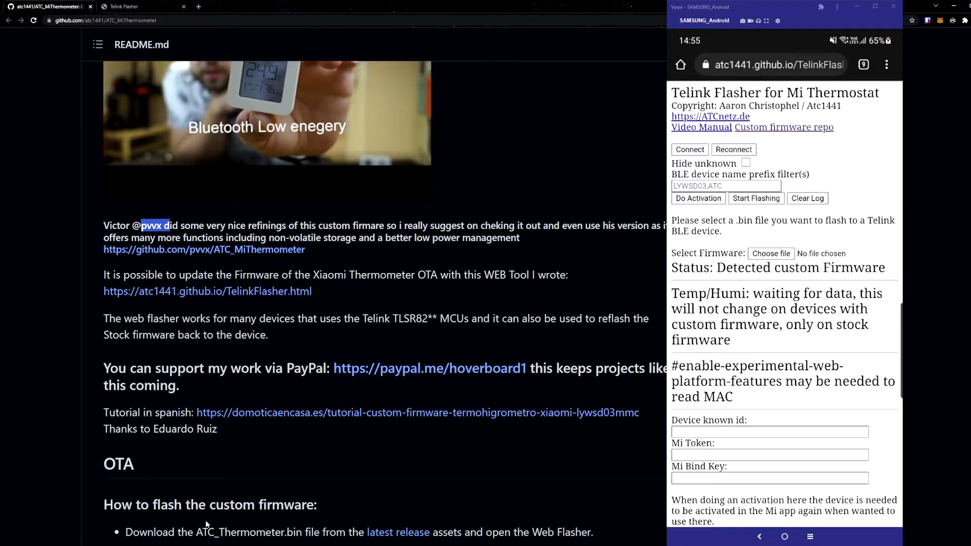
{"action": "left_click", "coordinate": [810, 262]}
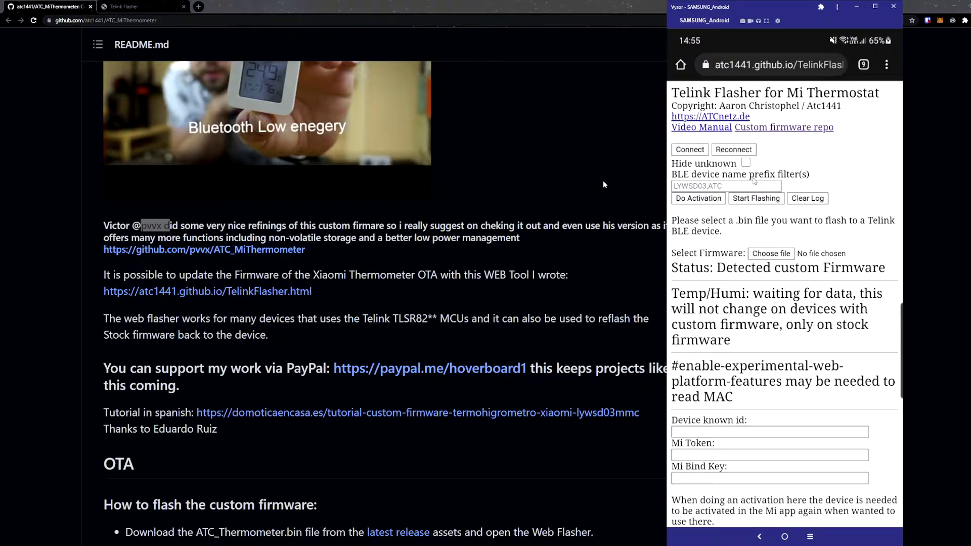
Step: Scroll the phone's flasher page to the thermometer's custom firmware settings, including Advertising Type
{"action": "scroll", "coordinate": [753, 339], "scroll_direction": "down", "scroll_amount": 10}
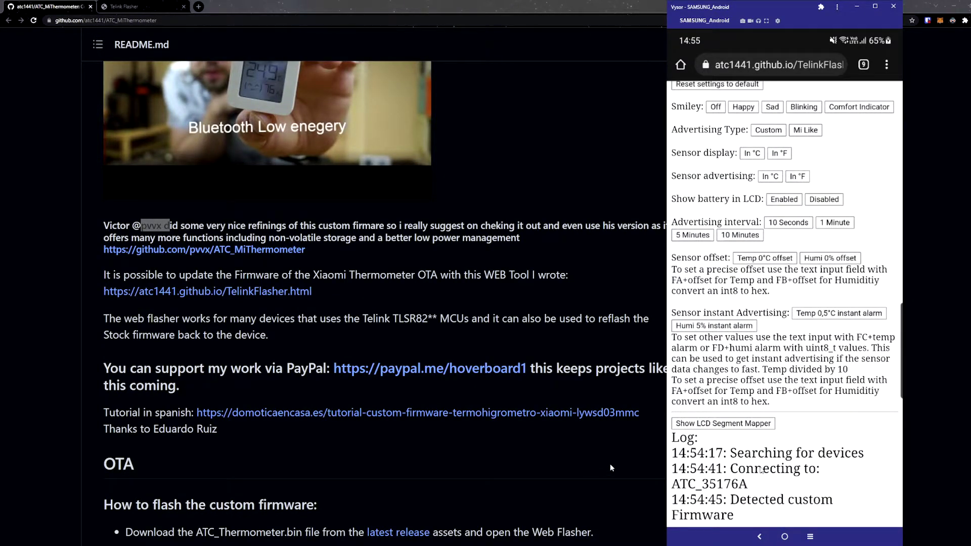
{"action": "scroll", "coordinate": [760, 467], "scroll_direction": "up", "scroll_amount": 6}
{"action": "scroll", "coordinate": [610, 461], "scroll_direction": "down", "scroll_amount": 3}
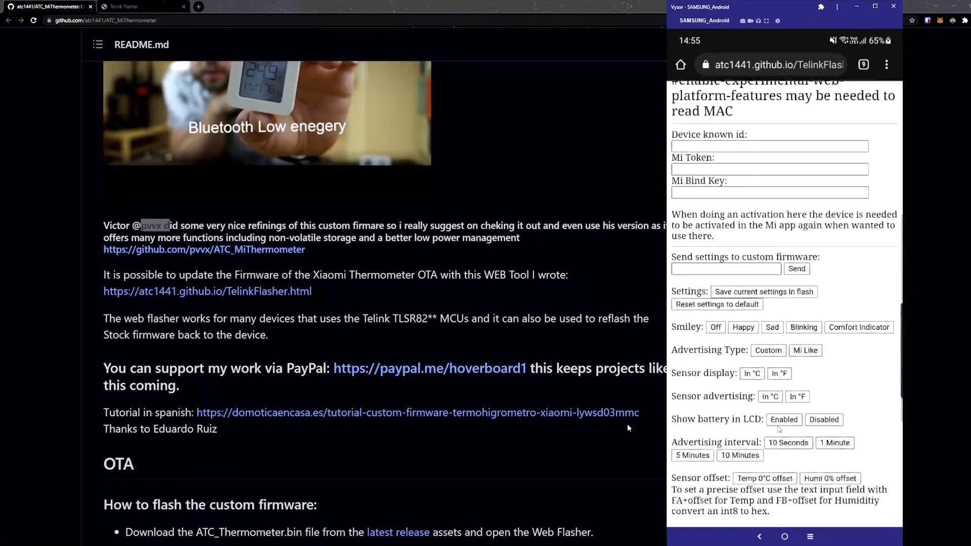
{"action": "scroll", "coordinate": [611, 287], "scroll_direction": "down", "scroll_amount": 2}
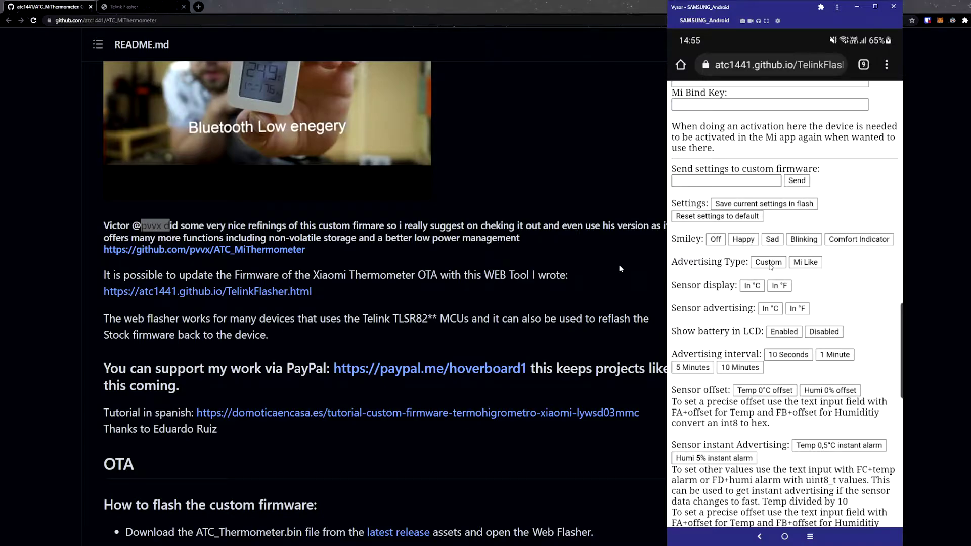
{"action": "left_click", "coordinate": [770, 266]}
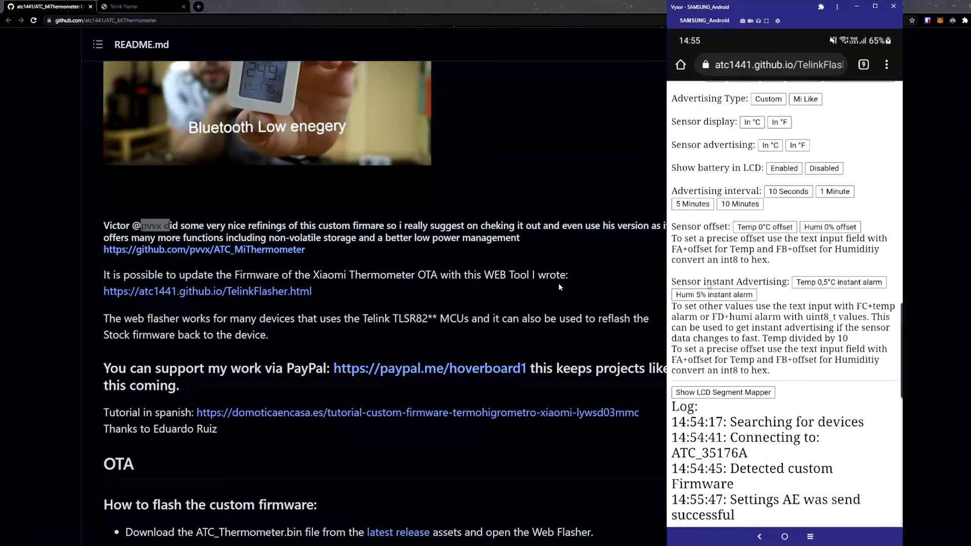
{"action": "scroll", "coordinate": [796, 498], "scroll_direction": "up", "scroll_amount": 4}
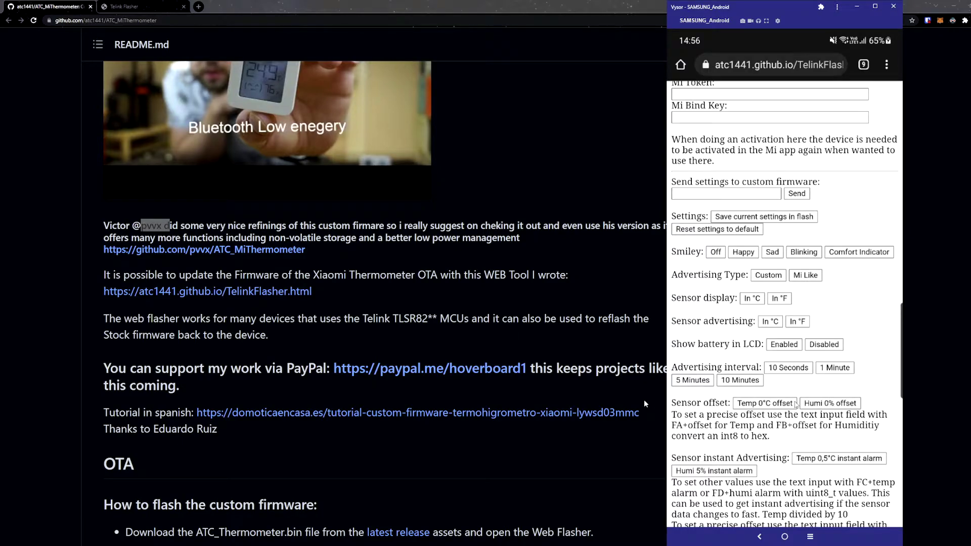
{"action": "scroll", "coordinate": [771, 410], "scroll_direction": "down", "scroll_amount": 2}
{"action": "scroll", "coordinate": [775, 394], "scroll_direction": "down", "scroll_amount": 2}
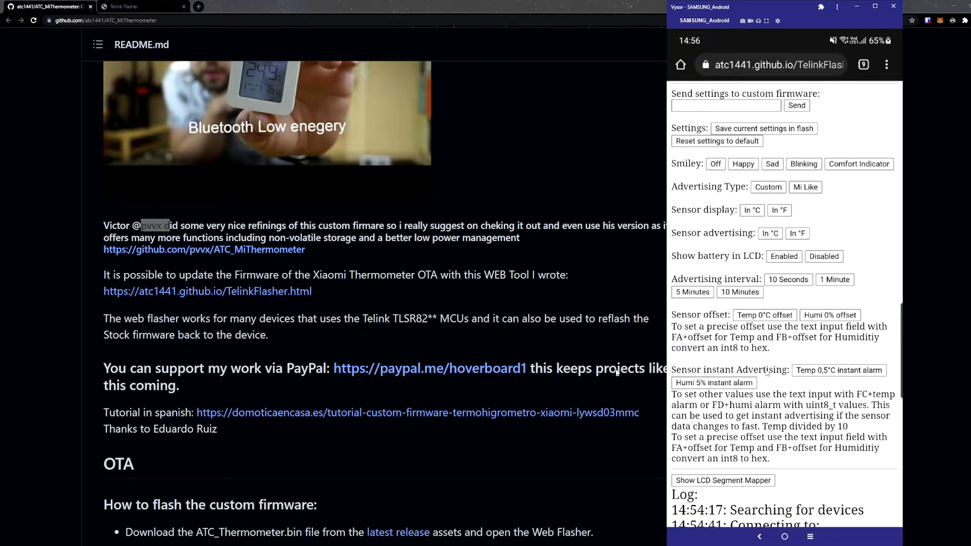
{"action": "scroll", "coordinate": [764, 373], "scroll_direction": "down", "scroll_amount": 2}
{"action": "scroll", "coordinate": [776, 356], "scroll_direction": "up", "scroll_amount": 4}
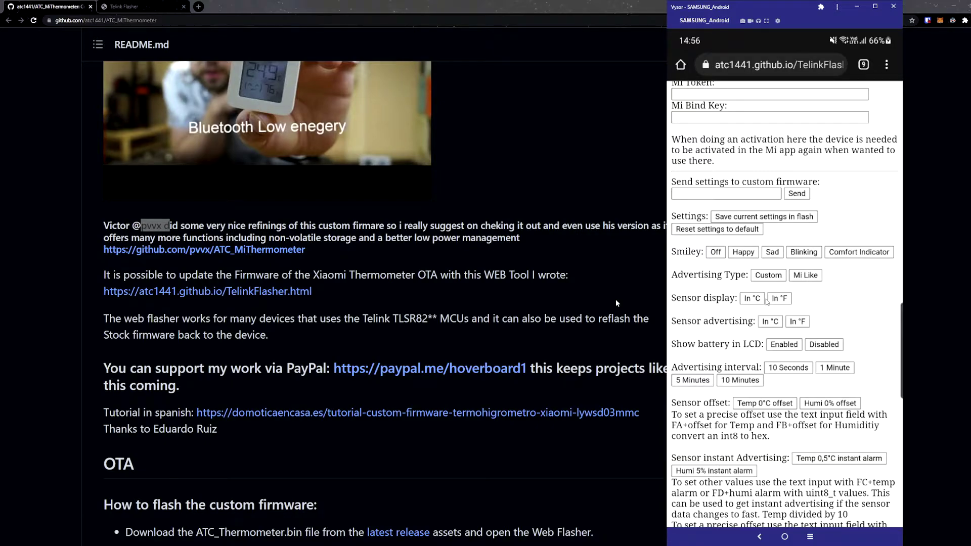
Step: Scroll the phone's flasher page, then return focus to the desktop browser
{"action": "scroll", "coordinate": [818, 218], "scroll_direction": "up", "scroll_amount": 6}
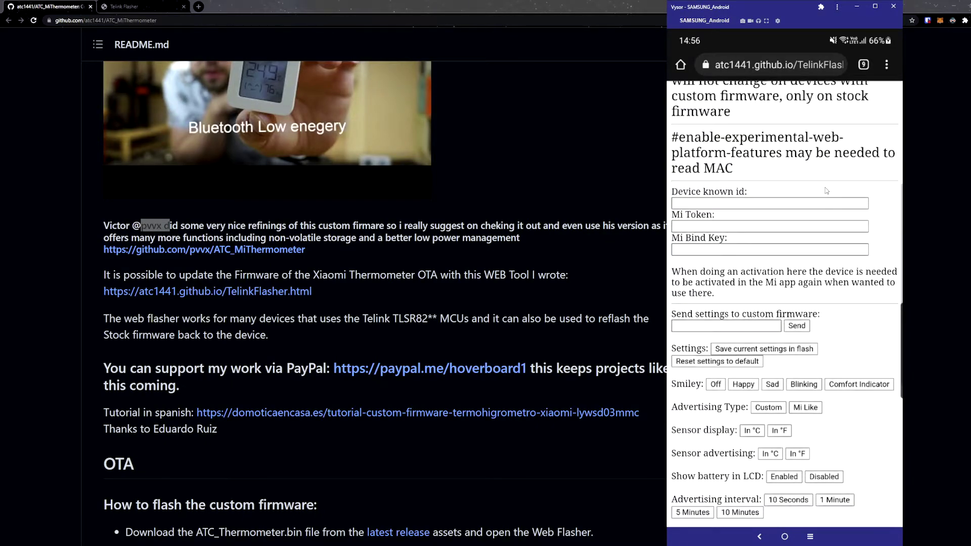
{"action": "scroll", "coordinate": [817, 217], "scroll_direction": "up", "scroll_amount": 1}
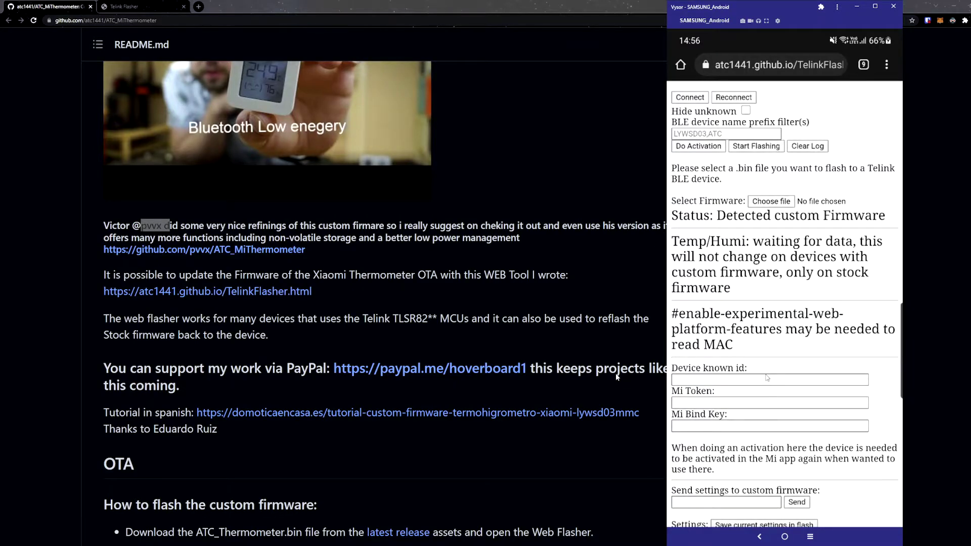
{"action": "scroll", "coordinate": [766, 370], "scroll_direction": "down", "scroll_amount": 3}
{"action": "scroll", "coordinate": [766, 366], "scroll_direction": "down", "scroll_amount": 1}
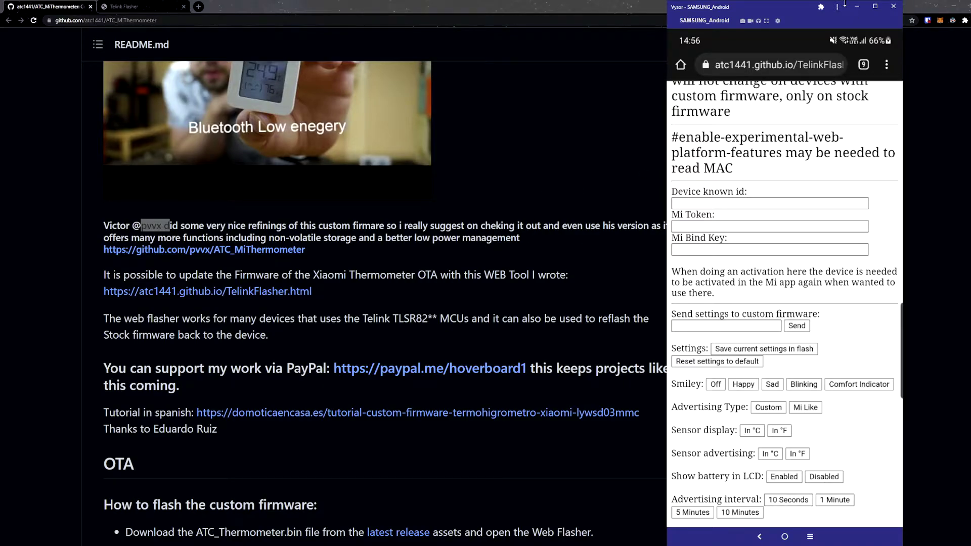
{"action": "left_click", "coordinate": [472, 174]}
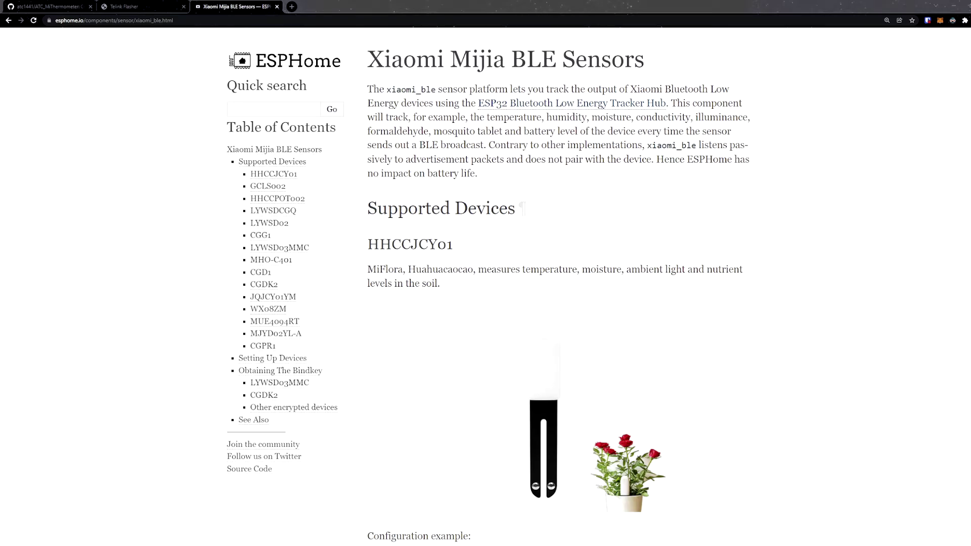
Step: Scroll ESPHome's Xiaomi BLE Sensors page down to the LYWSD03MMC section
{"action": "scroll", "coordinate": [556, 283], "scroll_direction": "down", "scroll_amount": 15}
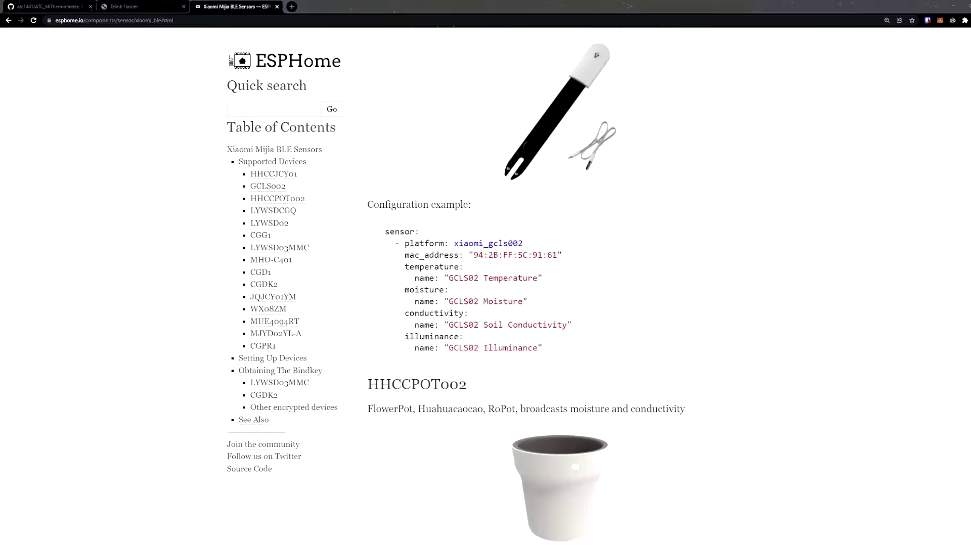
{"action": "scroll", "coordinate": [556, 283], "scroll_direction": "down", "scroll_amount": 18}
{"action": "scroll", "coordinate": [556, 283], "scroll_direction": "up", "scroll_amount": 4}
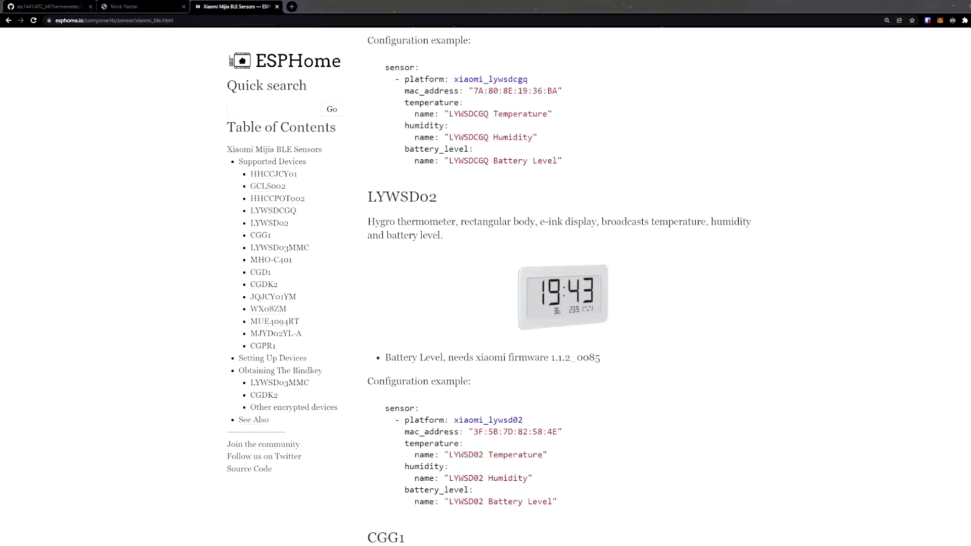
{"action": "scroll", "coordinate": [556, 283], "scroll_direction": "down", "scroll_amount": 16}
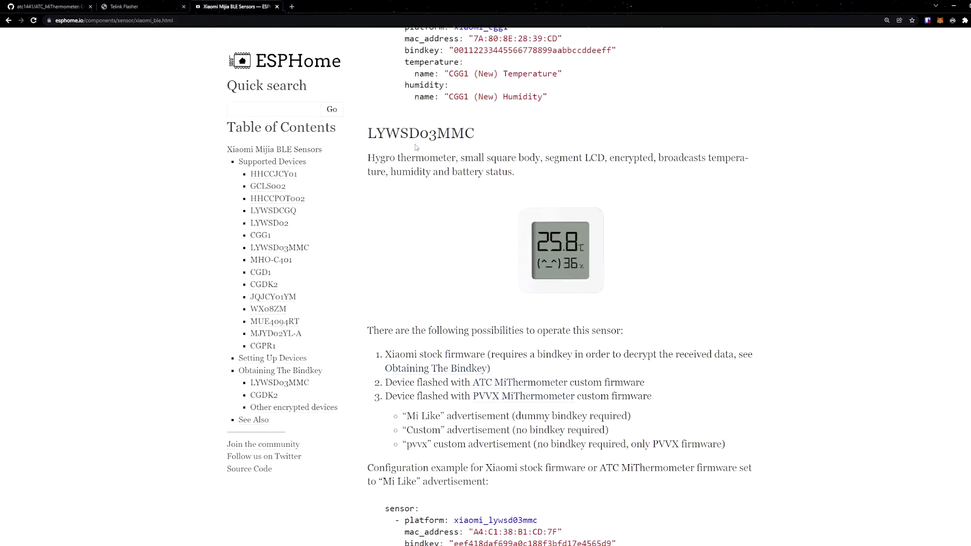
{"action": "scroll", "coordinate": [427, 158], "scroll_direction": "down", "scroll_amount": 2}
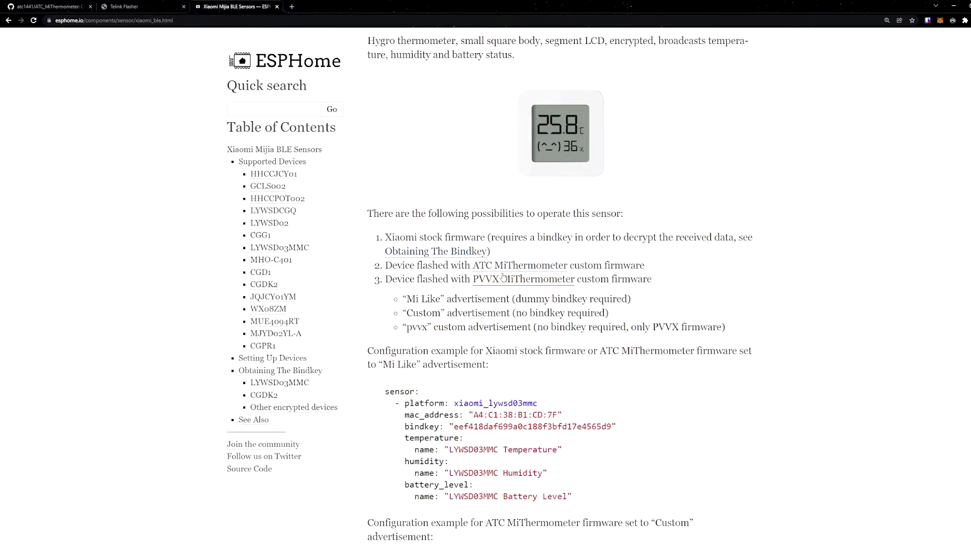
Step: Highlight the Custom and pvvx advertisement options and the first config example
{"action": "scroll", "coordinate": [501, 273], "scroll_direction": "down", "scroll_amount": 1}
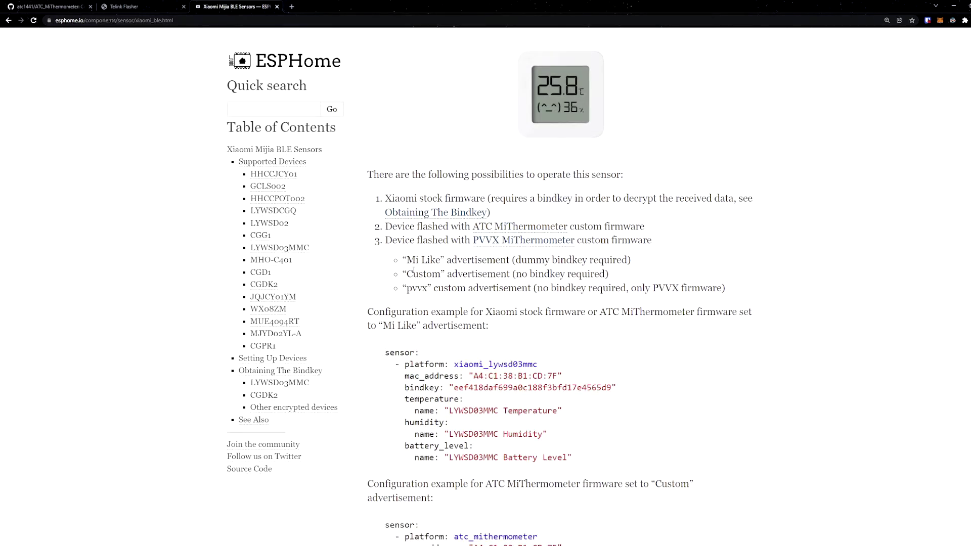
{"action": "left_click_drag", "start_coordinate": [414, 273], "coordinate": [444, 273]}
{"action": "double_click", "coordinate": [410, 287]}
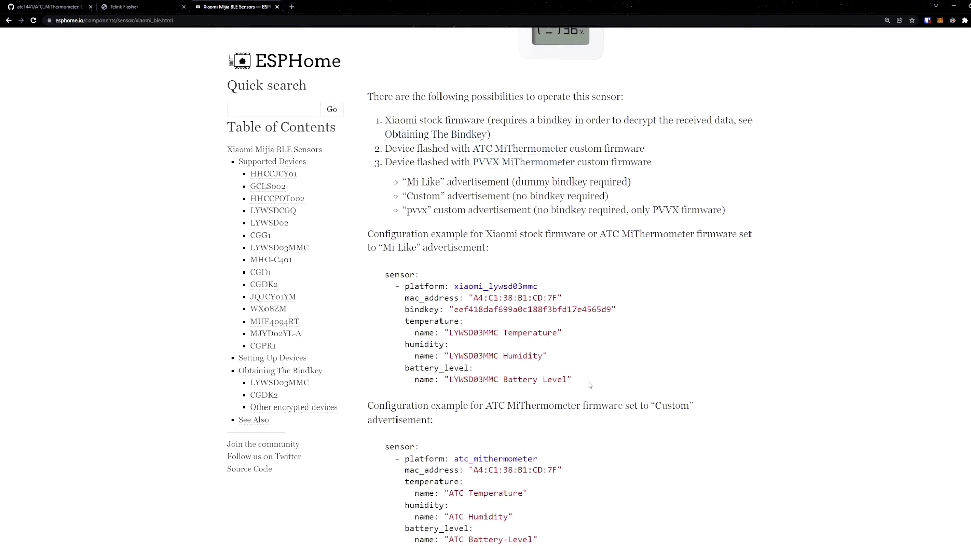
{"action": "left_click_drag", "start_coordinate": [587, 384], "coordinate": [373, 277]}
{"action": "left_click", "coordinate": [512, 325]}
{"action": "scroll", "coordinate": [512, 325], "scroll_direction": "down", "scroll_amount": 2}
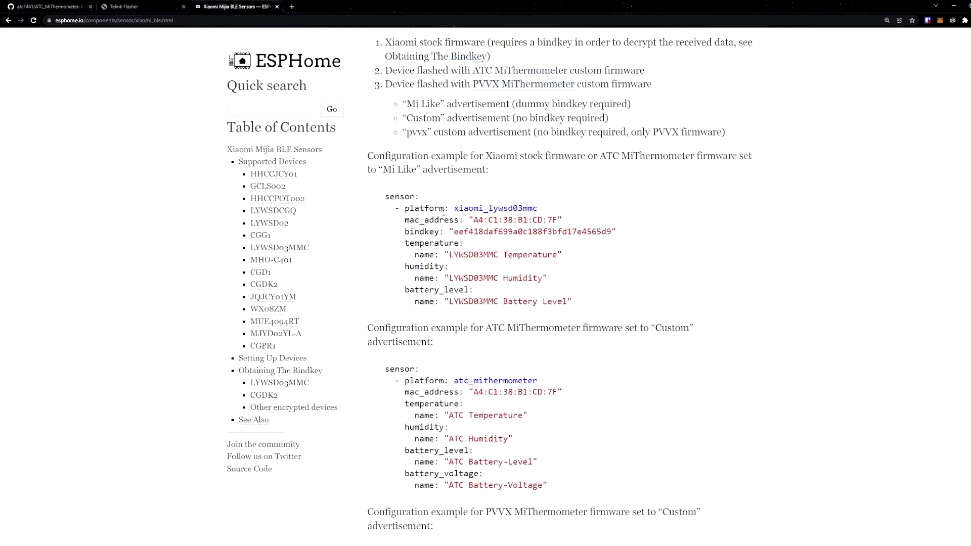
Step: Highlight the example bindkey and MAC address, then bring up example.yaml in VS Code
{"action": "left_click_drag", "start_coordinate": [453, 231], "coordinate": [611, 232]}
{"action": "left_click", "coordinate": [519, 228]}
{"action": "double_click", "coordinate": [516, 231]}
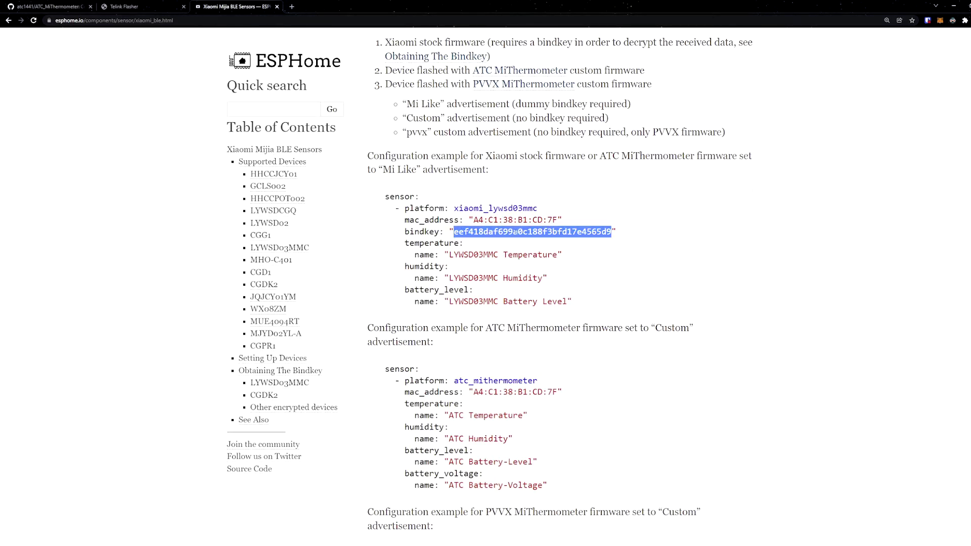
{"action": "left_click", "coordinate": [514, 235]}
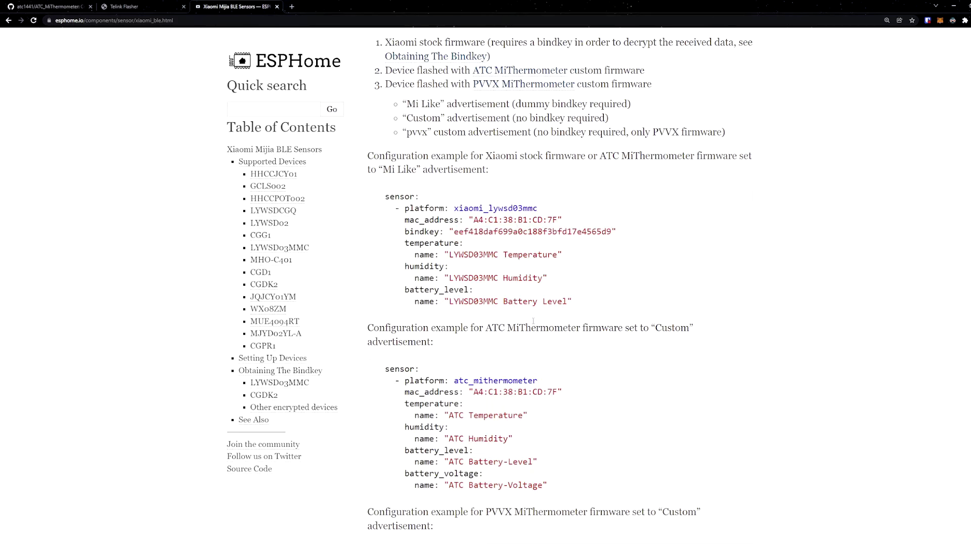
{"action": "left_click_drag", "start_coordinate": [474, 221], "coordinate": [559, 221]}
{"action": "left_click", "coordinate": [530, 232]}
{"action": "scroll", "coordinate": [444, 321], "scroll_direction": "down", "scroll_amount": 4}
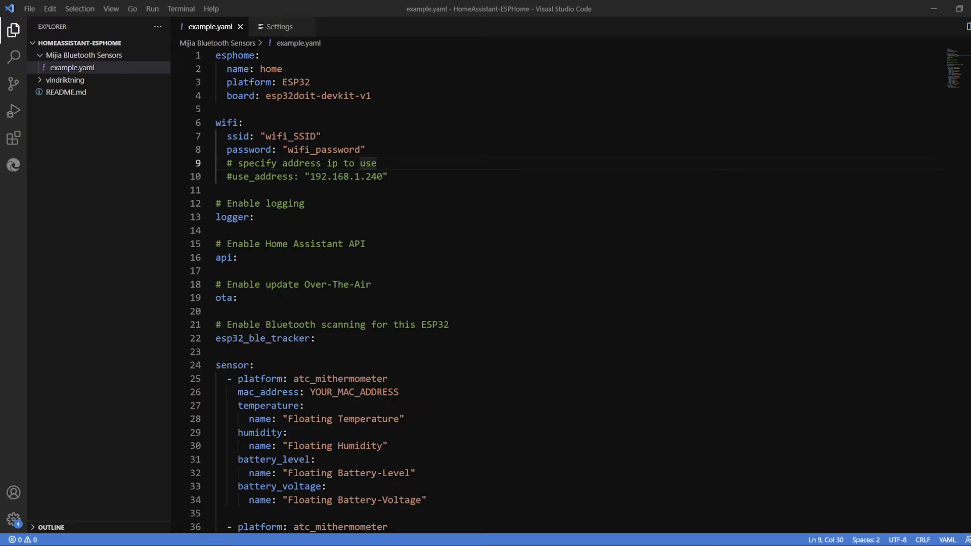
{"action": "left_click", "coordinate": [444, 98]}
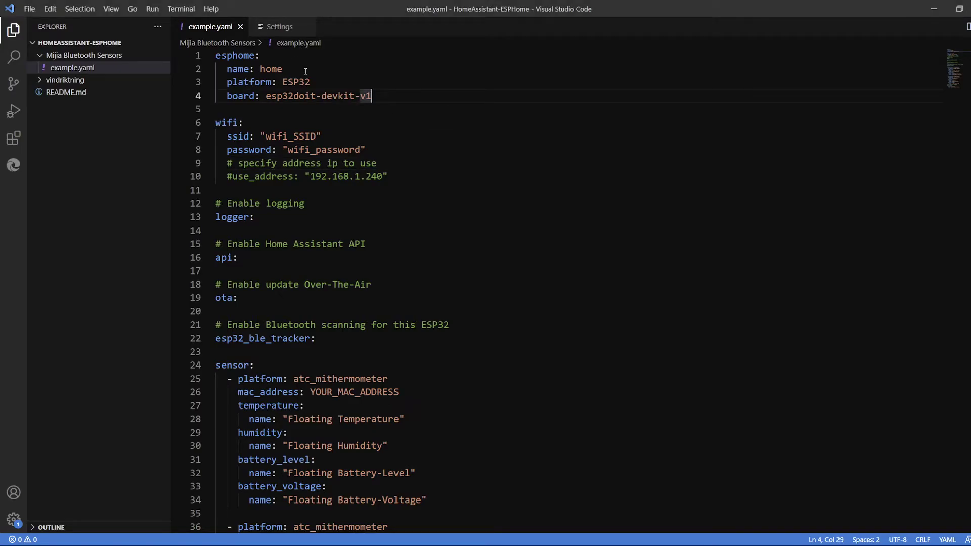
{"action": "left_click", "coordinate": [260, 69]}
{"action": "left_click", "coordinate": [445, 147]}
{"action": "key", "text": "Up"}
{"action": "key", "text": "shift+Home"}
{"action": "key", "text": "shift+Home"}
{"action": "left_click", "coordinate": [362, 147]}
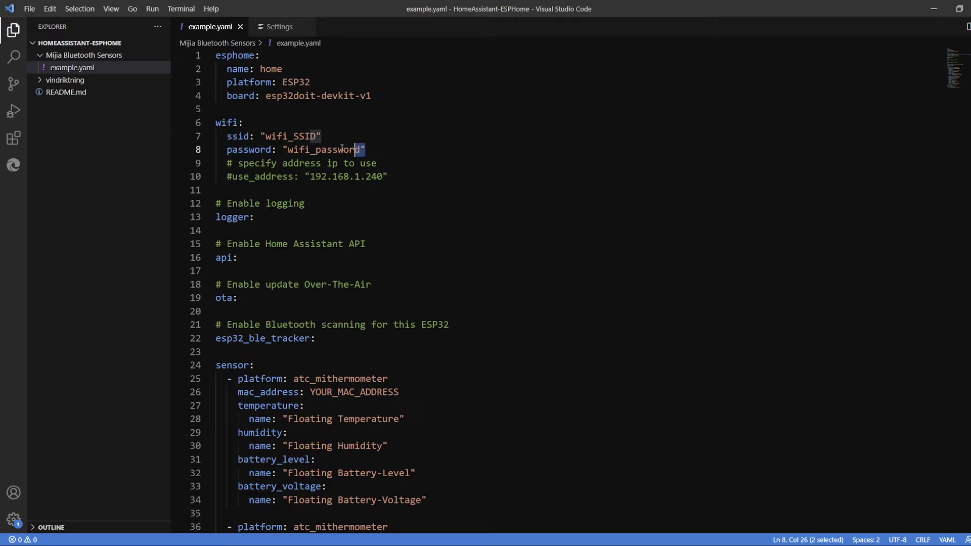
{"action": "key", "text": "shift+Up"}
{"action": "key", "text": "shift+Home"}
{"action": "key", "text": "shift+Home"}
{"action": "scroll", "coordinate": [284, 194], "scroll_direction": "down", "scroll_amount": 1}
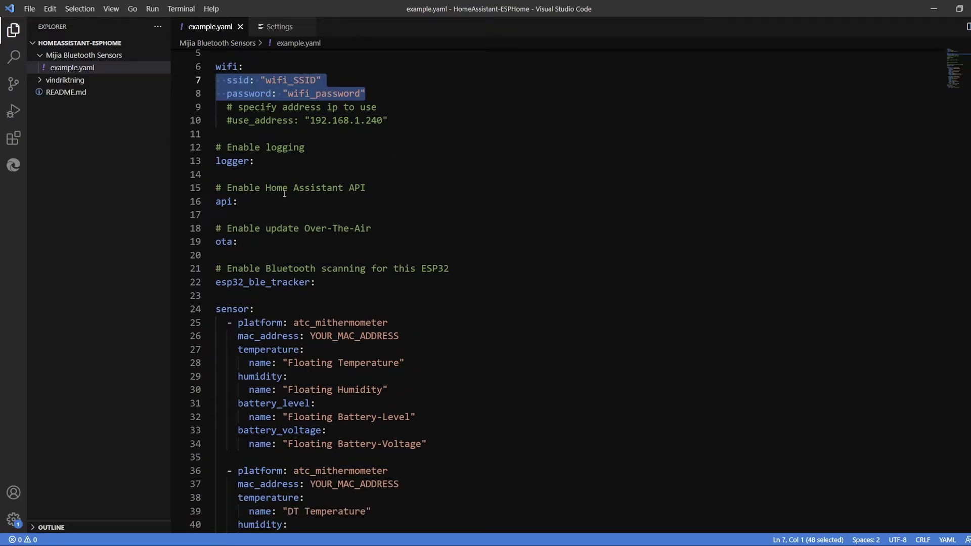
{"action": "left_click_drag", "start_coordinate": [395, 117], "coordinate": [233, 122]}
{"action": "left_click", "coordinate": [277, 121]}
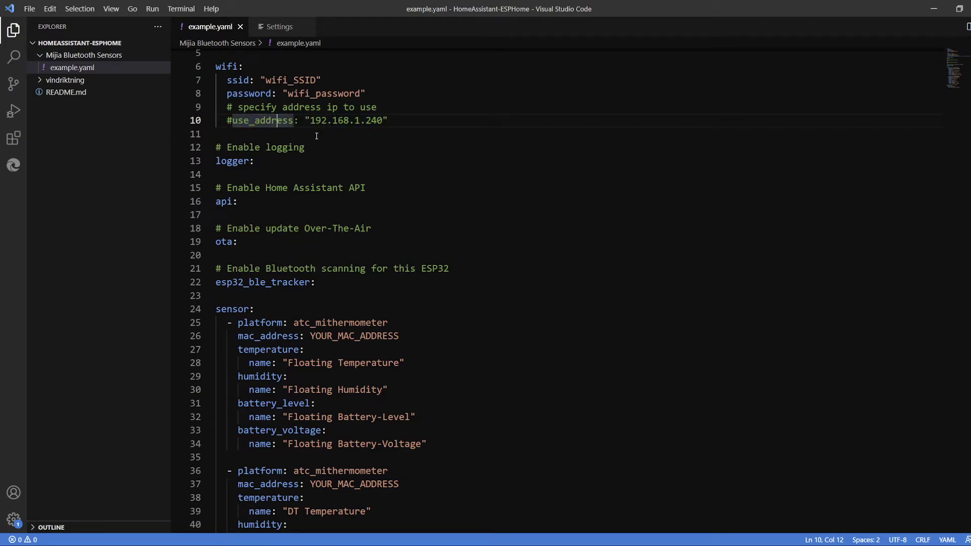
{"action": "scroll", "coordinate": [316, 136], "scroll_direction": "down", "scroll_amount": 2}
{"action": "left_click", "coordinate": [305, 238]}
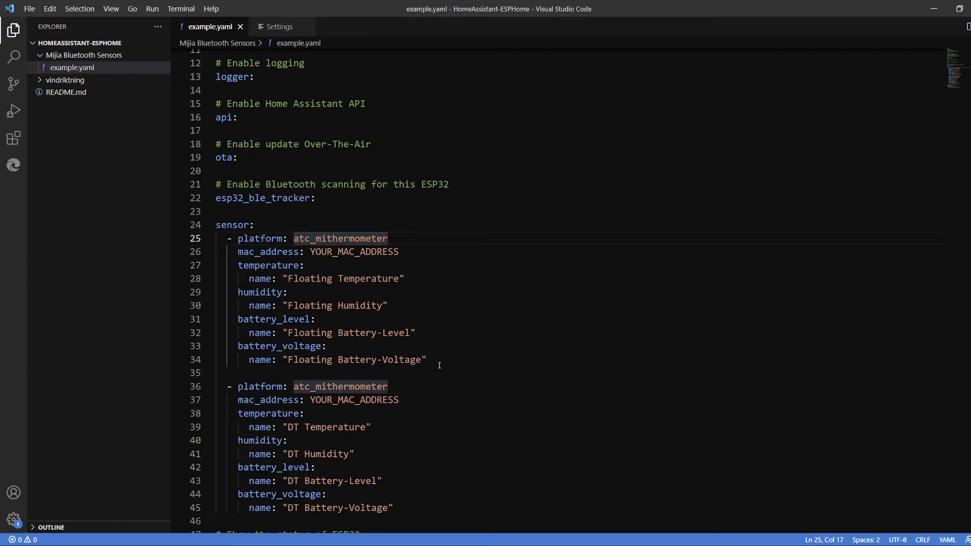
{"action": "left_click_drag", "start_coordinate": [438, 359], "coordinate": [212, 224]}
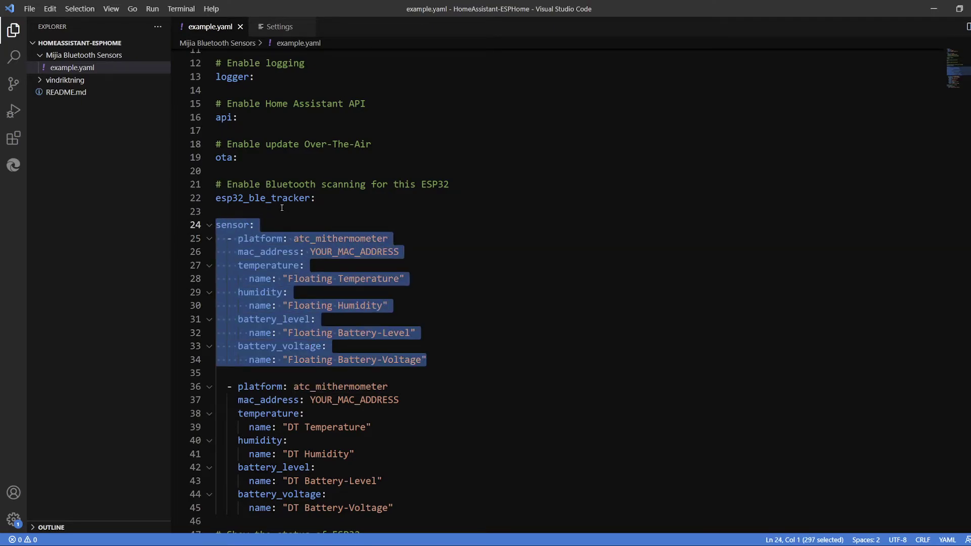
{"action": "left_click", "coordinate": [418, 268]}
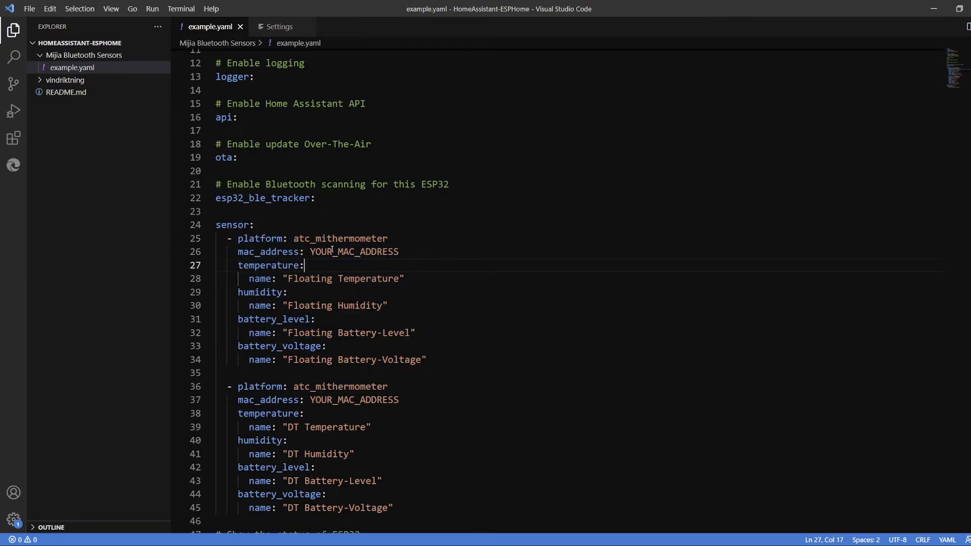
{"action": "left_click_drag", "start_coordinate": [408, 253], "coordinate": [309, 251]}
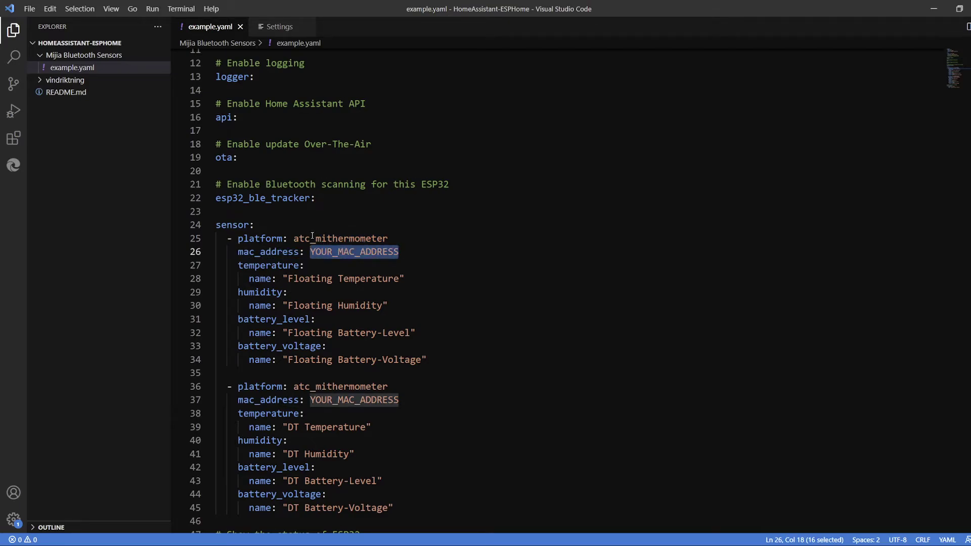
{"action": "left_click", "coordinate": [313, 238]}
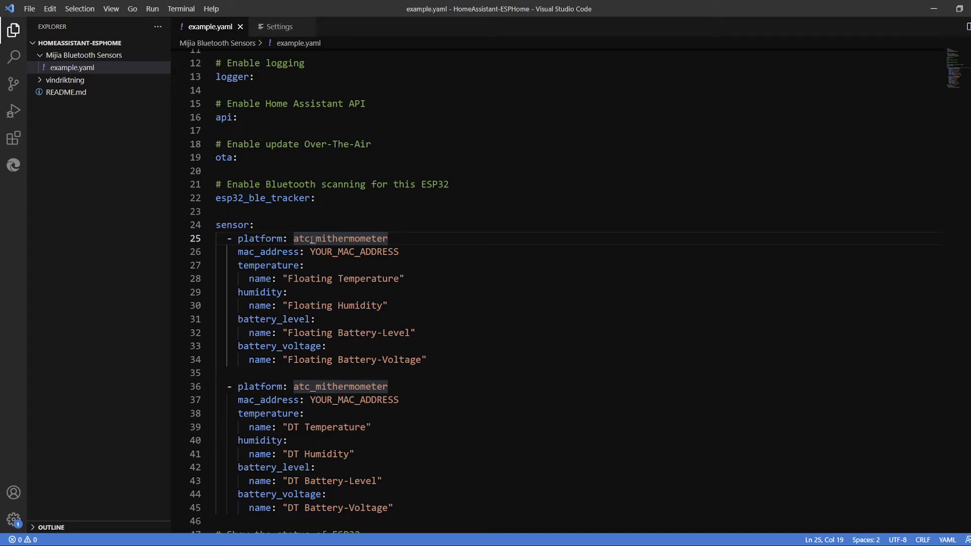
{"action": "left_click", "coordinate": [312, 238]}
{"action": "left_click", "coordinate": [291, 238], "text": "shift"}
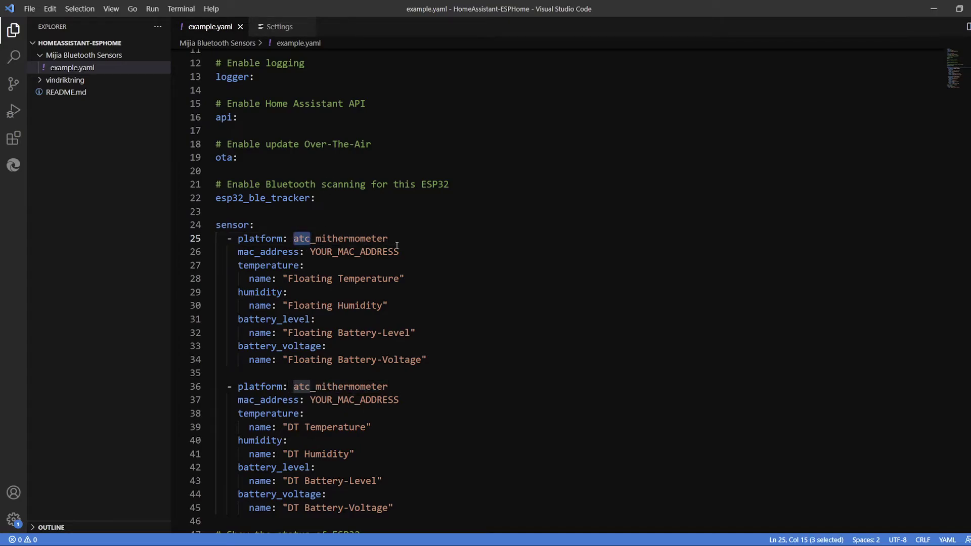
{"action": "left_click", "coordinate": [427, 305]}
{"action": "scroll", "coordinate": [432, 323], "scroll_direction": "down", "scroll_amount": 1}
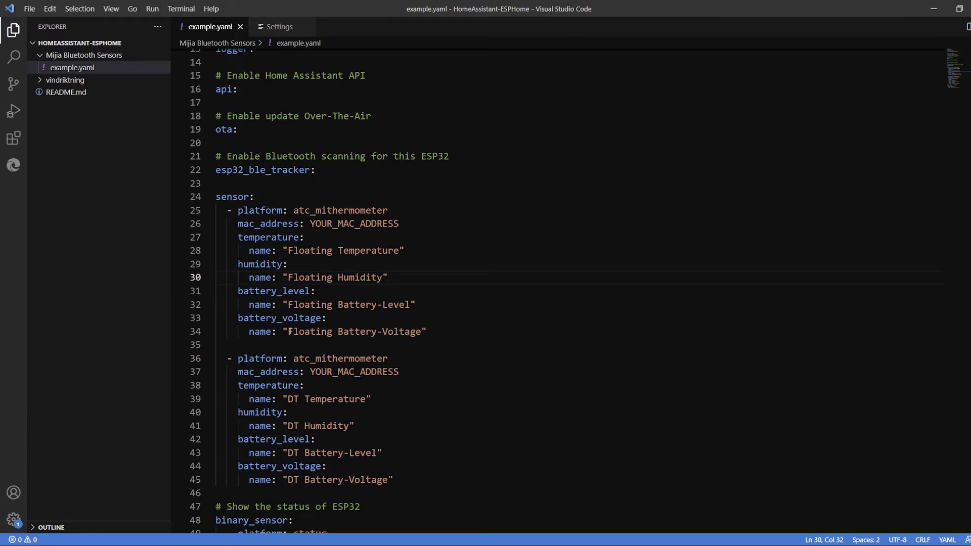
{"action": "left_click", "coordinate": [287, 331]}
{"action": "left_click", "coordinate": [428, 332], "text": "shift"}
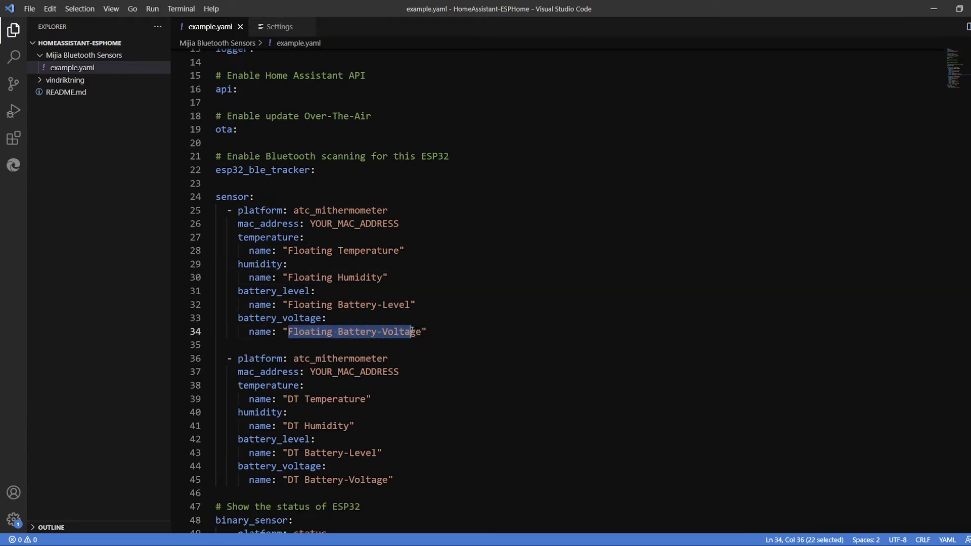
{"action": "key", "text": "Up"}
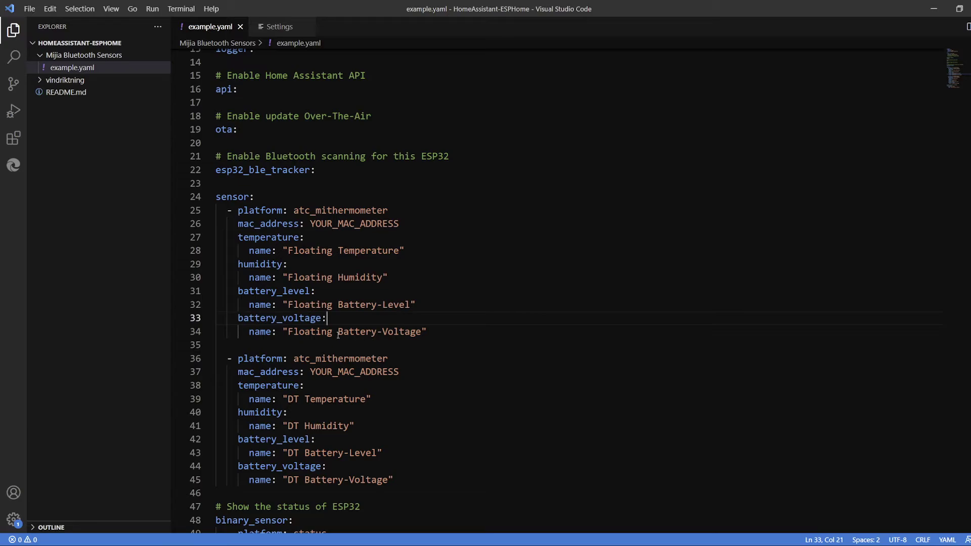
{"action": "left_click", "coordinate": [338, 332]}
{"action": "key", "text": "shift+Right"}
{"action": "key", "text": "shift+Right"}
{"action": "key", "text": "shift+Right"}
{"action": "key", "text": "shift+Right"}
{"action": "key", "text": "shift+Right"}
{"action": "key", "text": "shift+Right"}
{"action": "key", "text": "shift+Right"}
{"action": "key", "text": "shift+Right"}
{"action": "key", "text": "shift+Right"}
{"action": "key", "text": "shift+Right"}
{"action": "key", "text": "shift+Right"}
{"action": "key", "text": "shift+Right"}
{"action": "key", "text": "shift+Right"}
{"action": "key", "text": "shift+Right"}
{"action": "key", "text": "shift+Right"}
{"action": "left_click", "coordinate": [450, 358]}
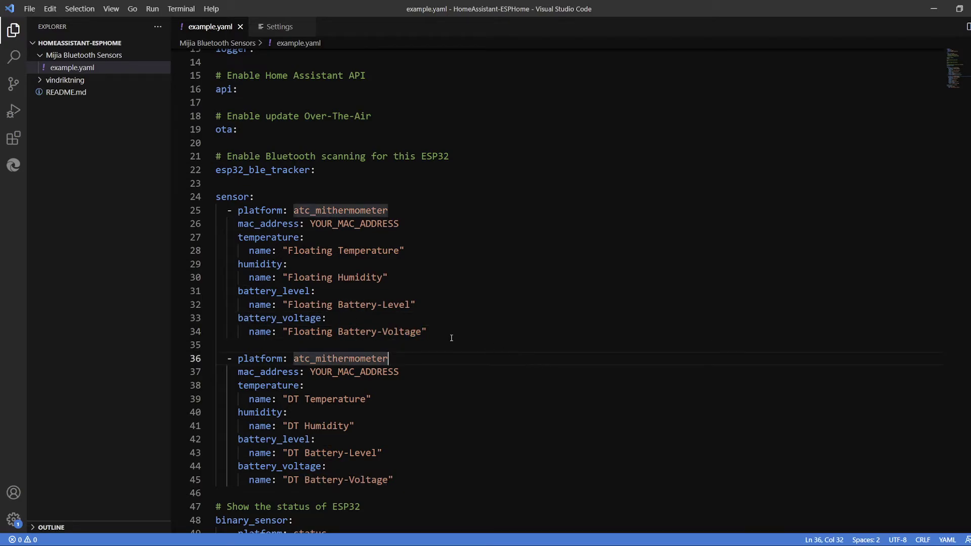
{"action": "scroll", "coordinate": [450, 354], "scroll_direction": "down", "scroll_amount": 1}
{"action": "scroll", "coordinate": [343, 453], "scroll_direction": "down", "scroll_amount": 1}
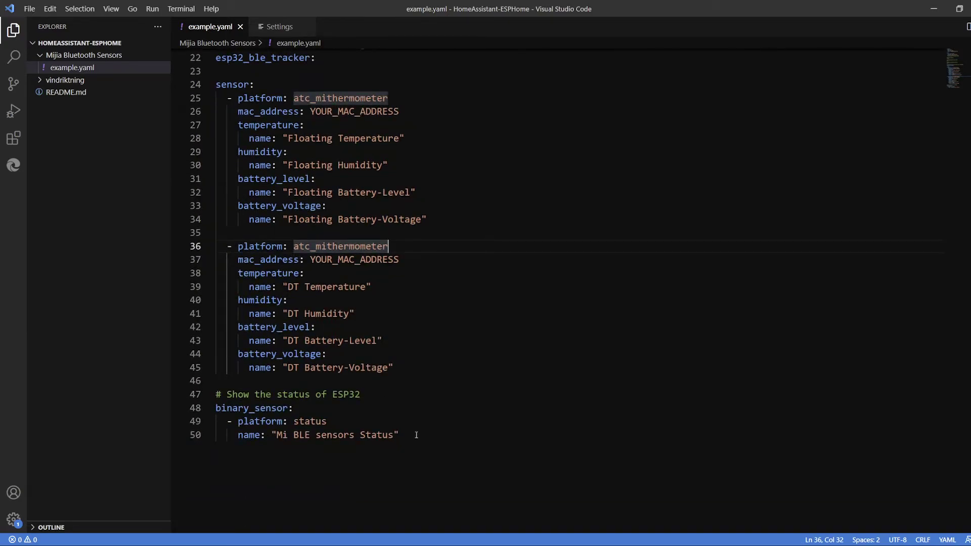
{"action": "left_click_drag", "start_coordinate": [399, 436], "coordinate": [181, 401]}
{"action": "left_click", "coordinate": [357, 412]}
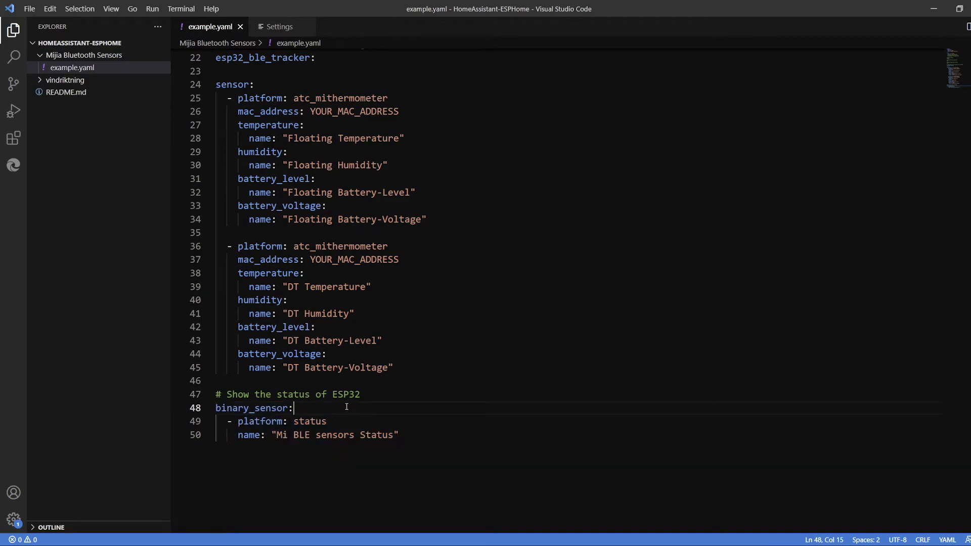
{"action": "left_click", "coordinate": [404, 259]}
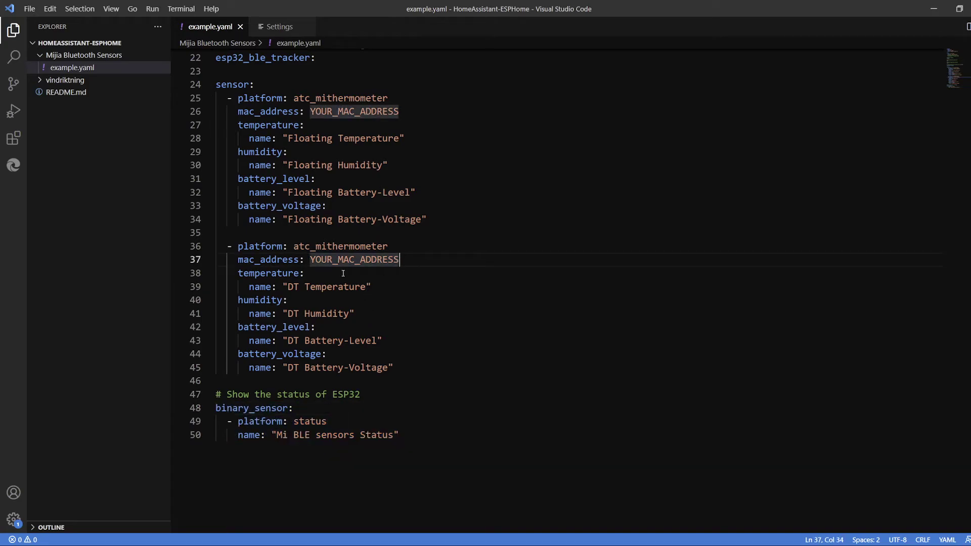